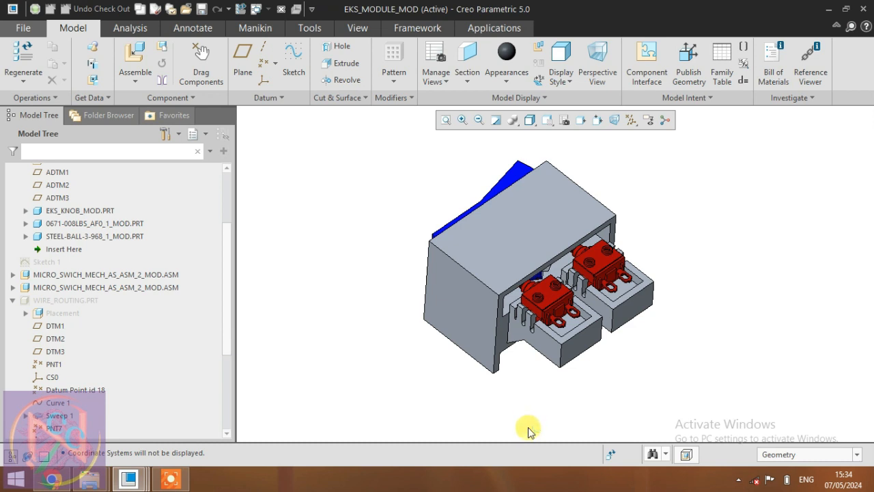
left_click(275, 64)
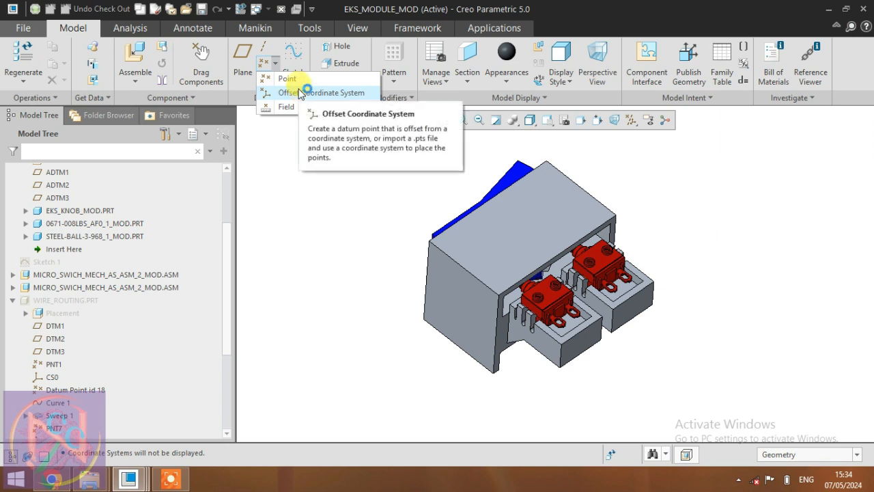
left_click(295, 157)
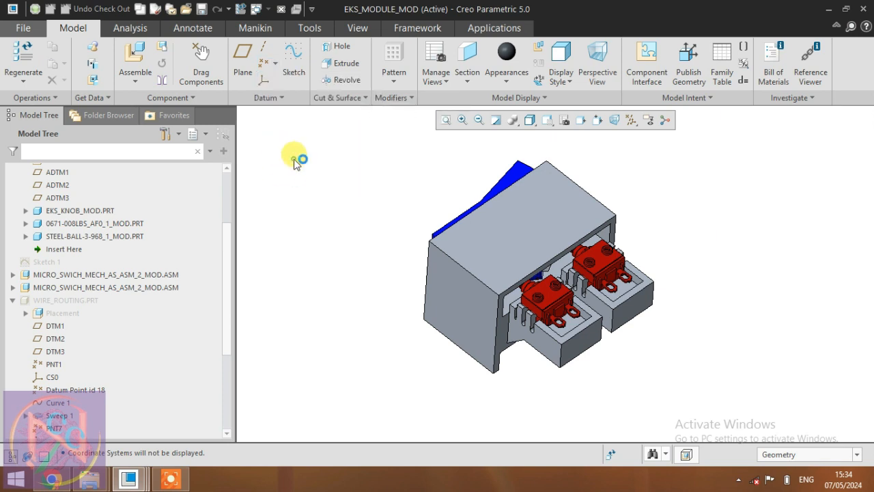
left_click(276, 97)
mouse_move(347, 114)
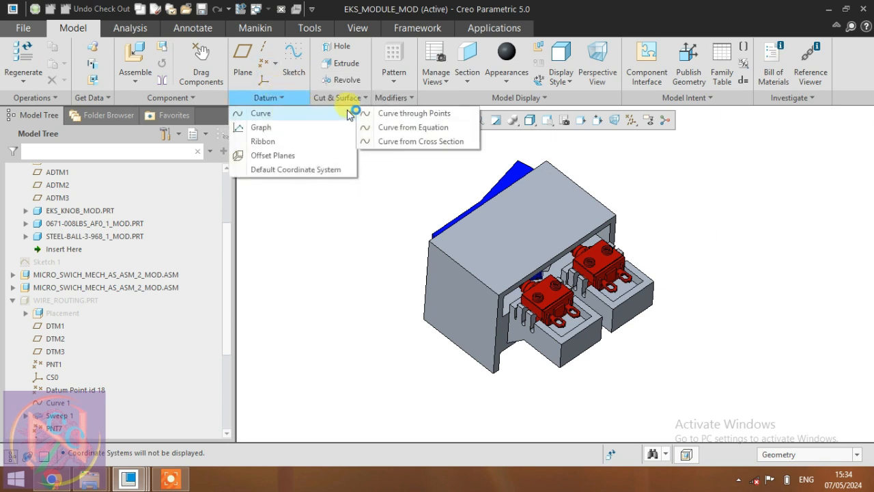
left_click(408, 118)
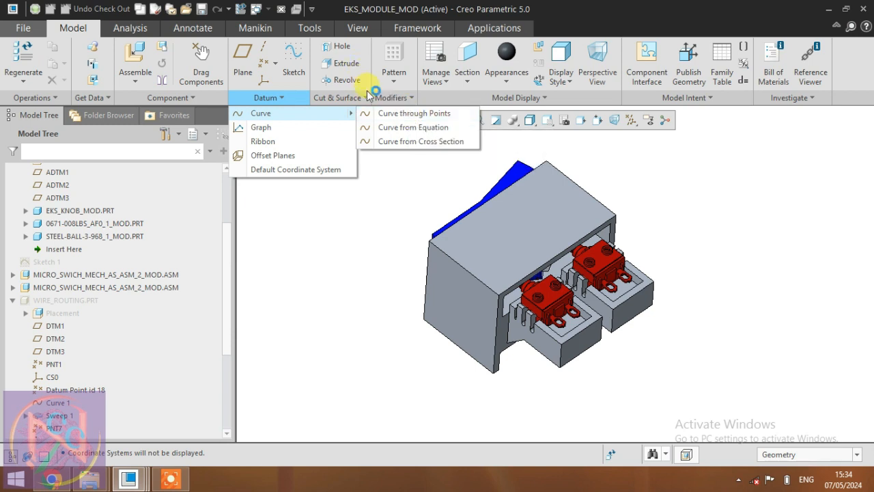
left_click(368, 98)
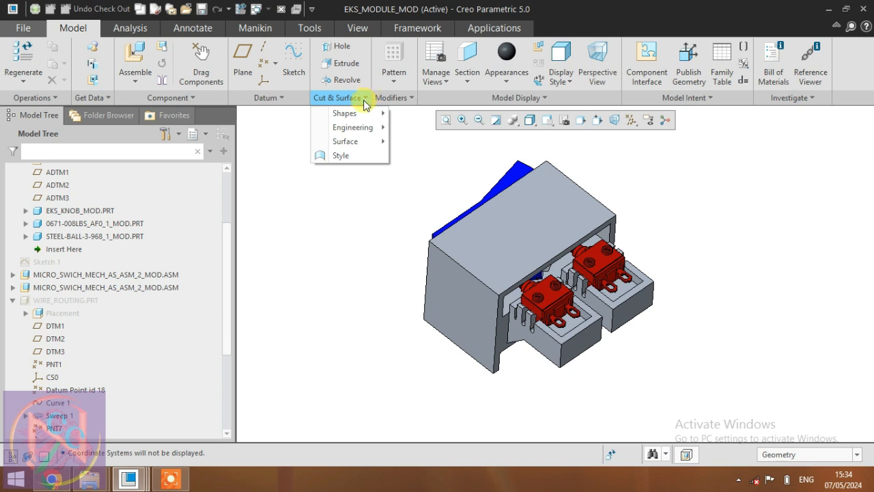
left_click(322, 238)
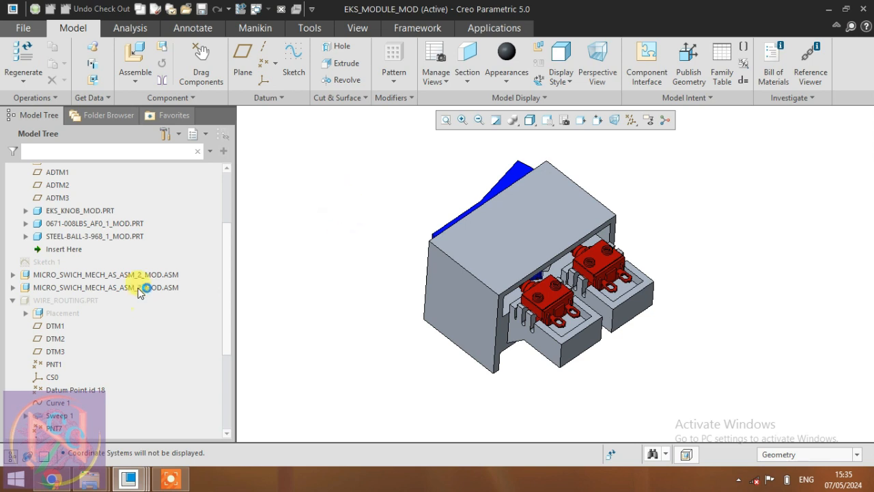
Show the hidden WIRE_ROUTING.PRT component in the assembly and look at its wires near the micro switch terminals.
left_click(96, 300)
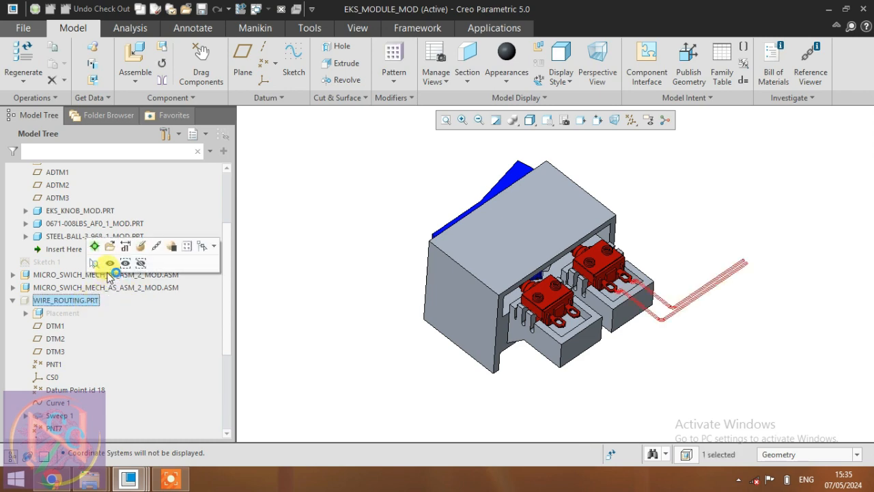
left_click(109, 264)
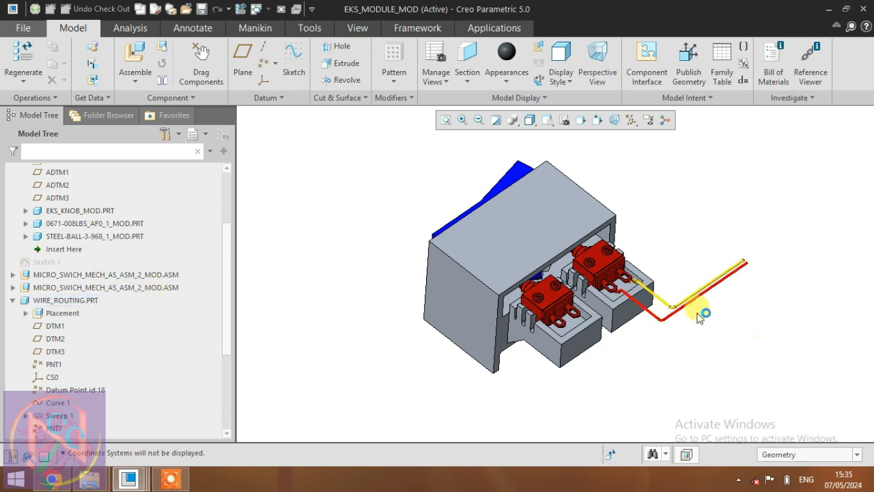
scroll(701, 316, "up", 6)
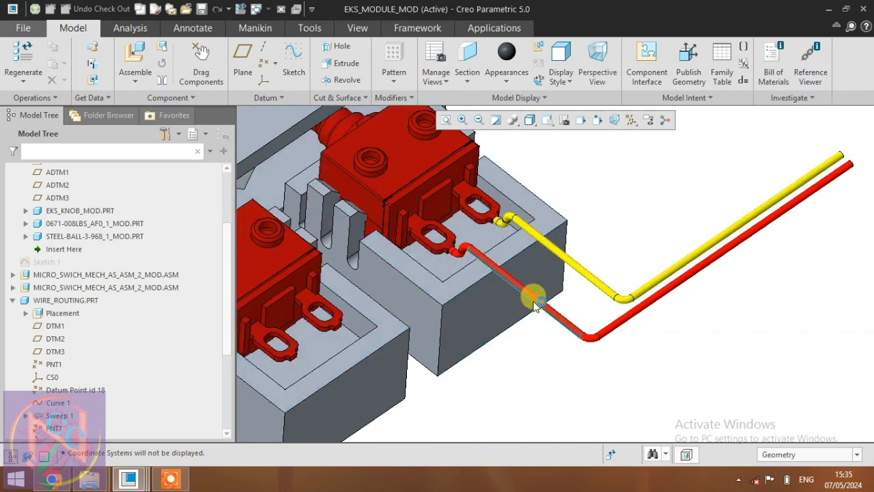
scroll(98, 333, "down", 2)
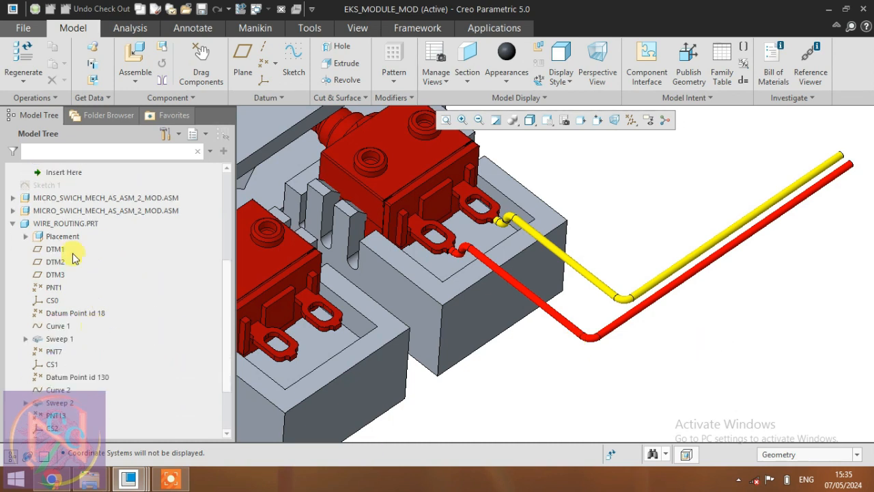
Activate the WIRE_ROUTING part for editing within the assembly.
left_click(69, 223)
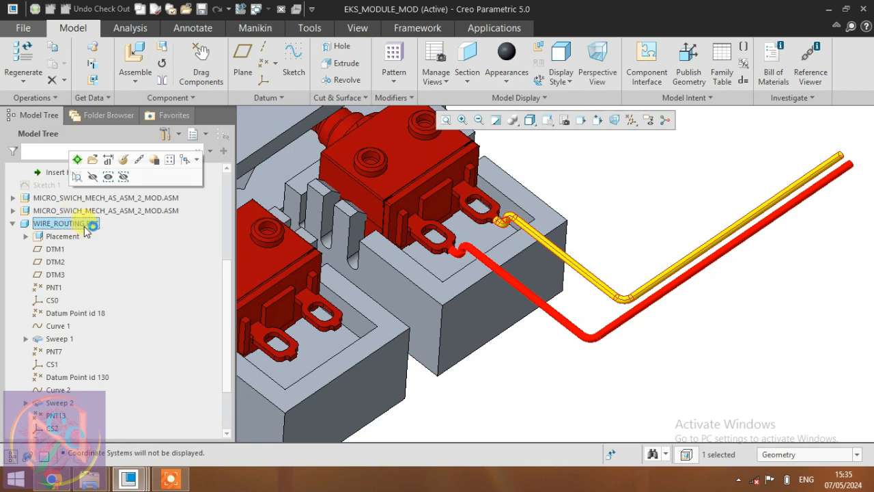
left_click(653, 206)
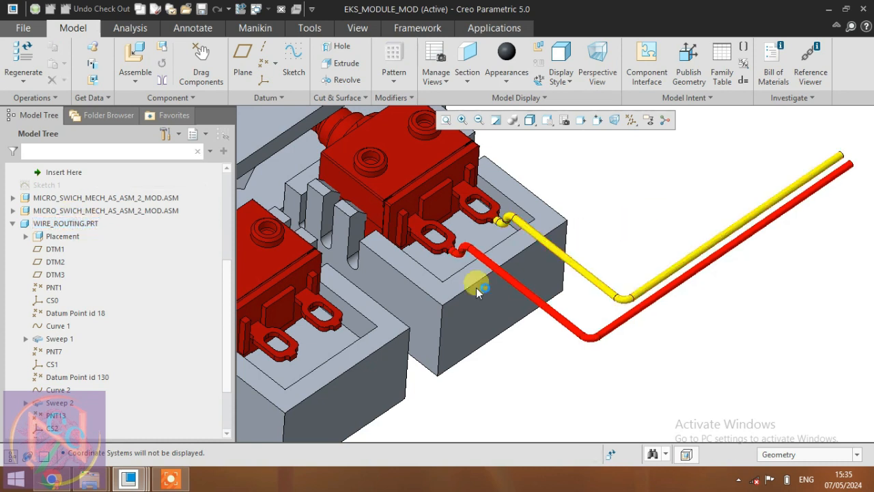
right_click(52, 300)
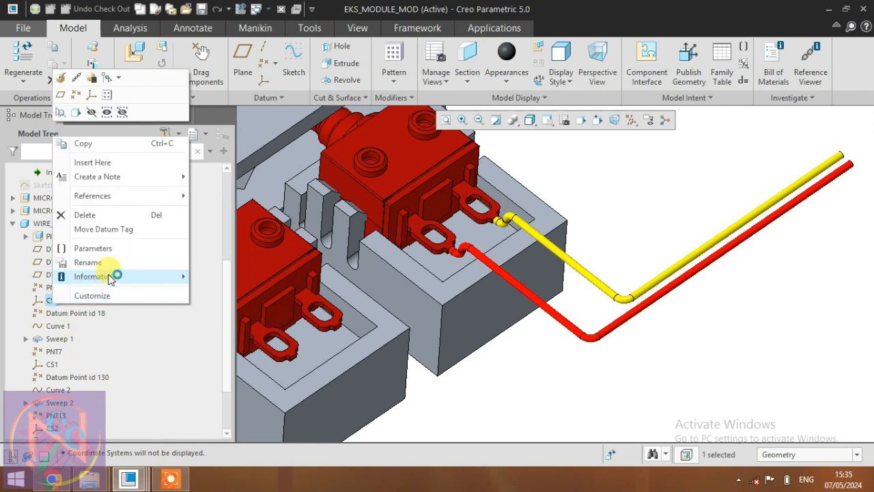
left_click(667, 375)
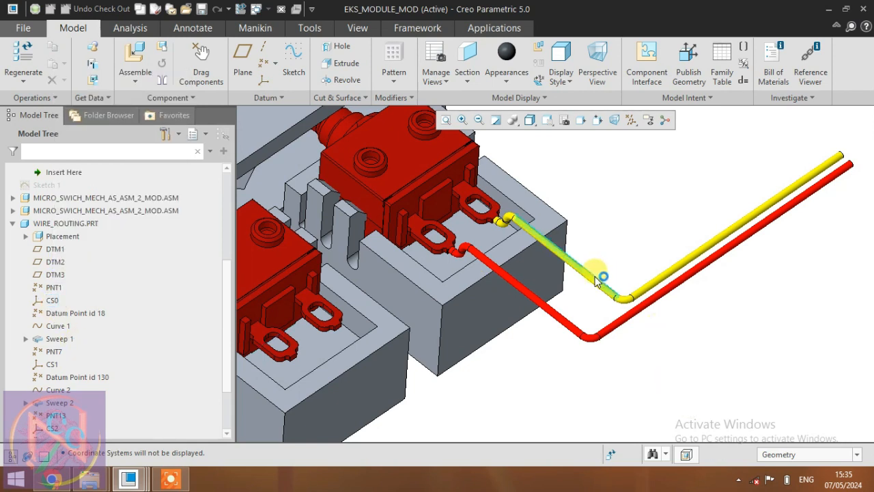
left_click(598, 280)
left_click(607, 199)
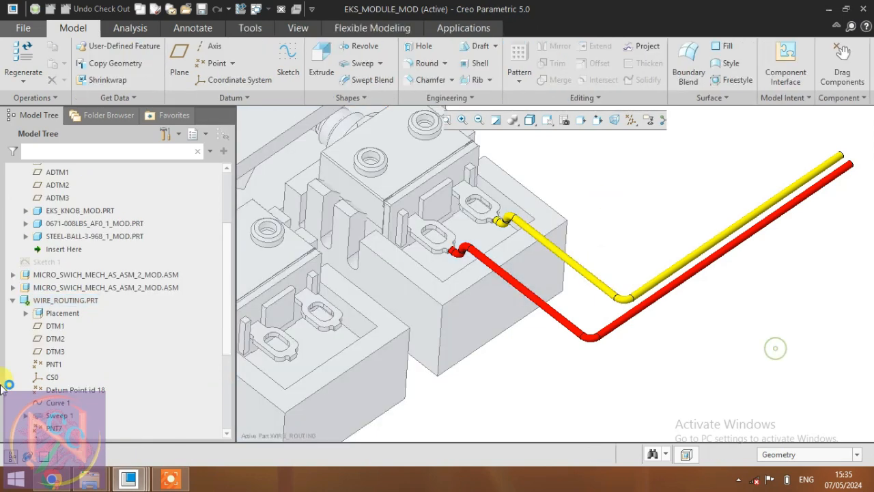
Move the WIRE_ROUTING part's feature insertion point to directly after datum point PNT1.
left_click(52, 365)
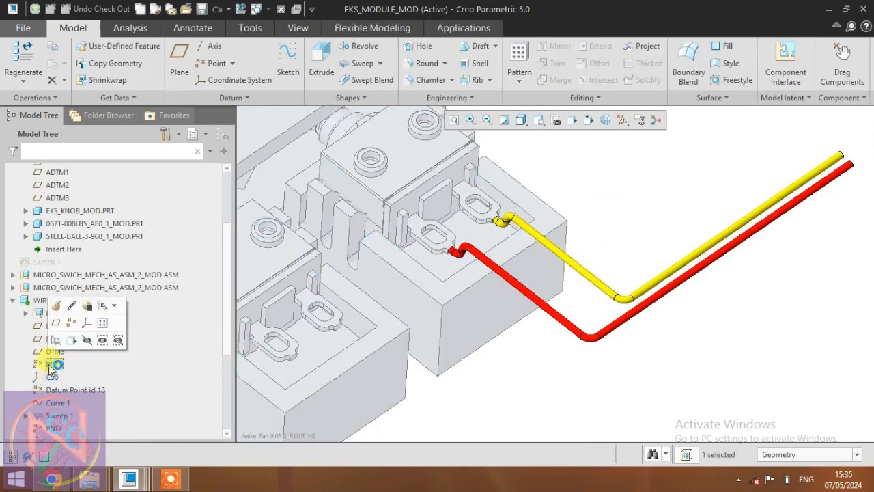
right_click(51, 365)
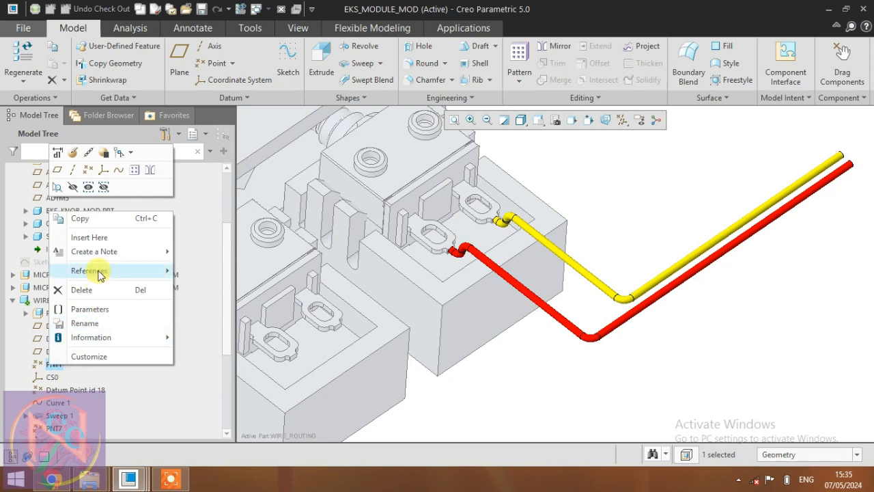
left_click(102, 237)
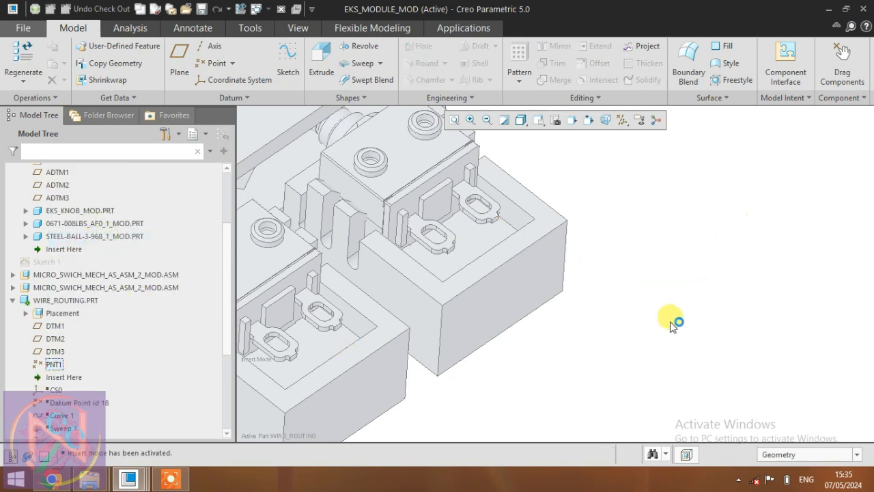
Turn on the display of datum points and coordinate systems.
left_click(621, 119)
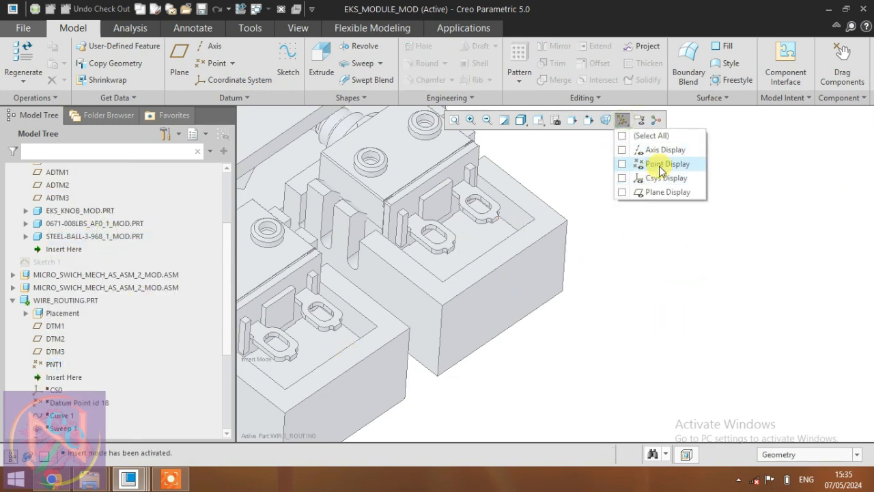
left_click(659, 163)
left_click(657, 178)
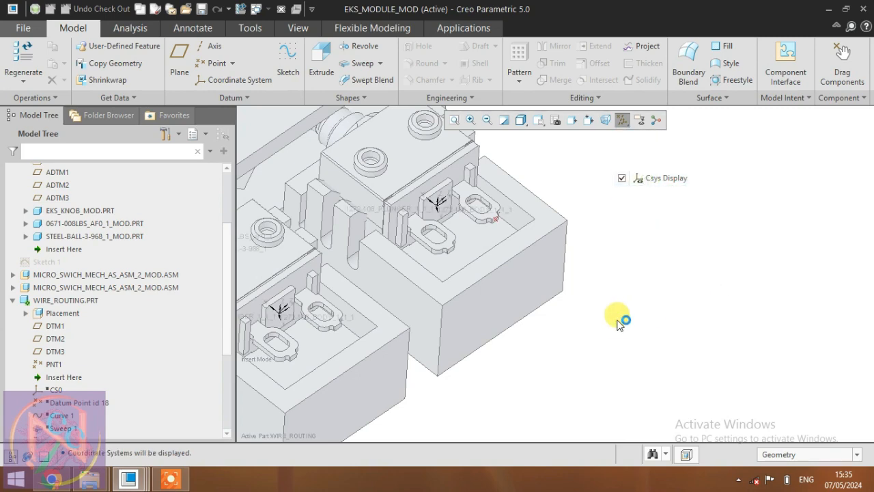
Open the definition of PNT1 on the switch terminal's end face and review its surface and edge offset references.
scroll(483, 235, "up", 6)
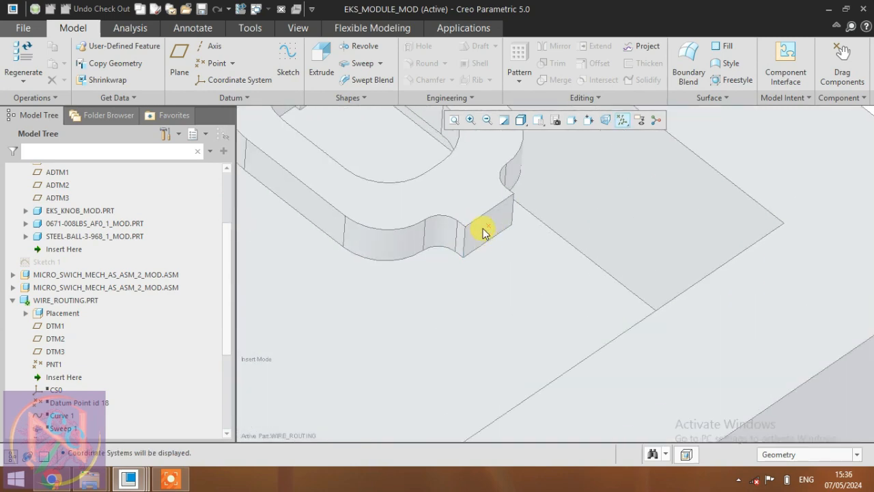
left_click(60, 364)
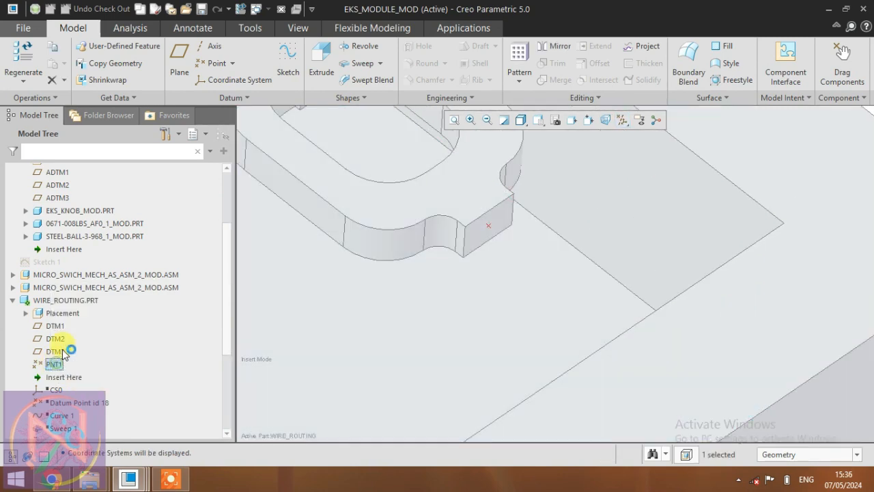
left_click(65, 294)
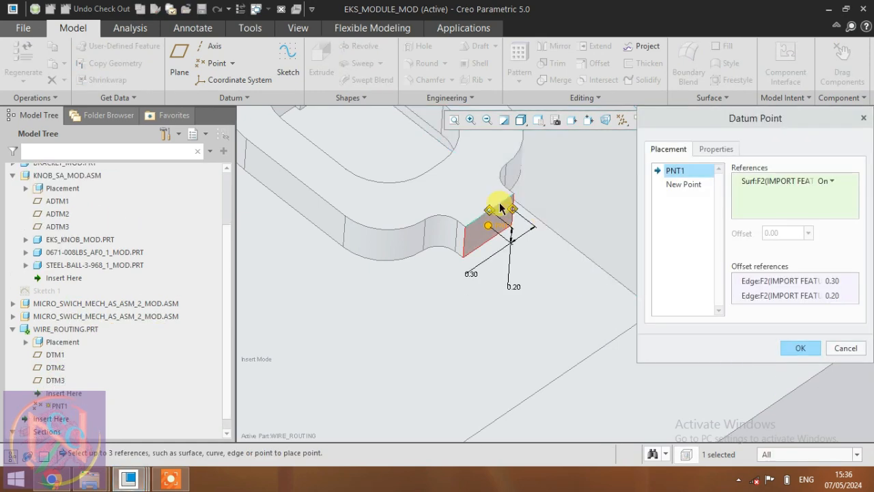
left_click_drag(501, 208, 511, 289)
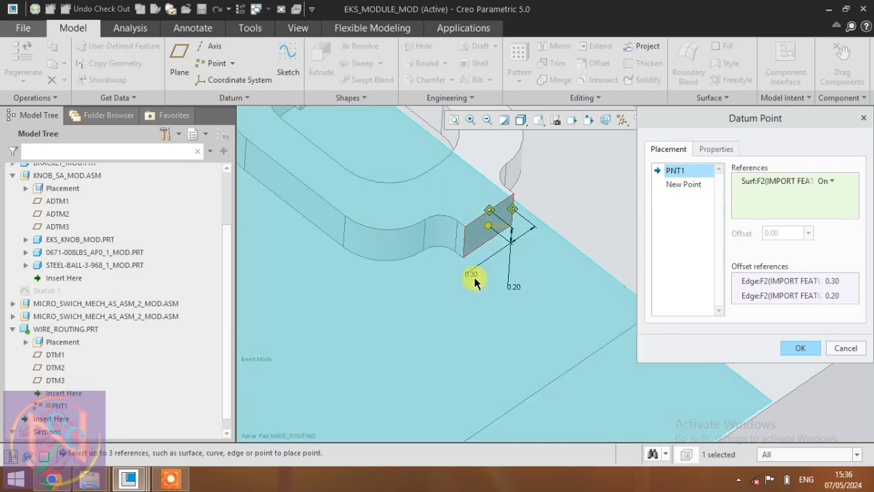
left_click(800, 348)
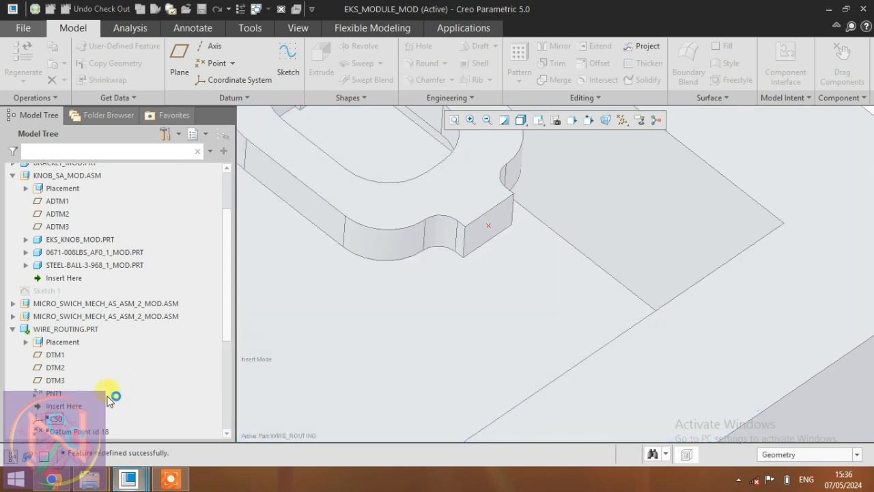
Move the WIRE_ROUTING part's feature insertion point to directly after coordinate system CS0.
scroll(96, 413, "down", 3)
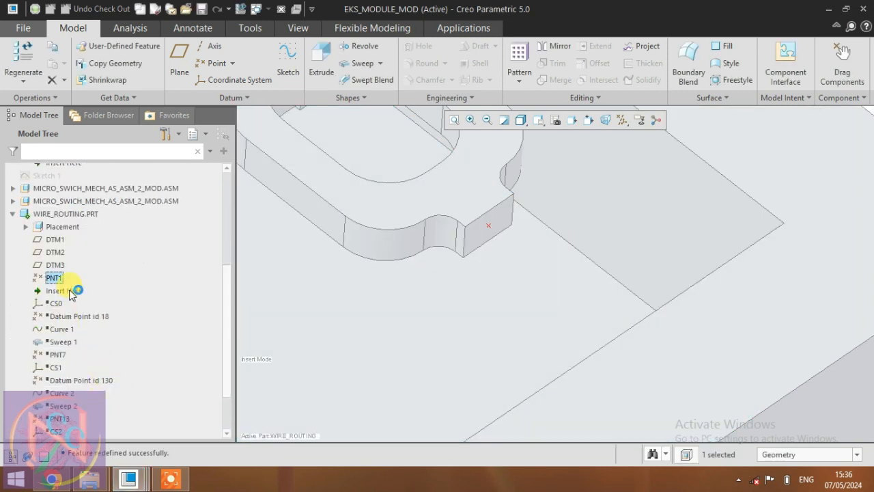
left_click_drag(69, 289, 54, 312)
right_click(55, 311)
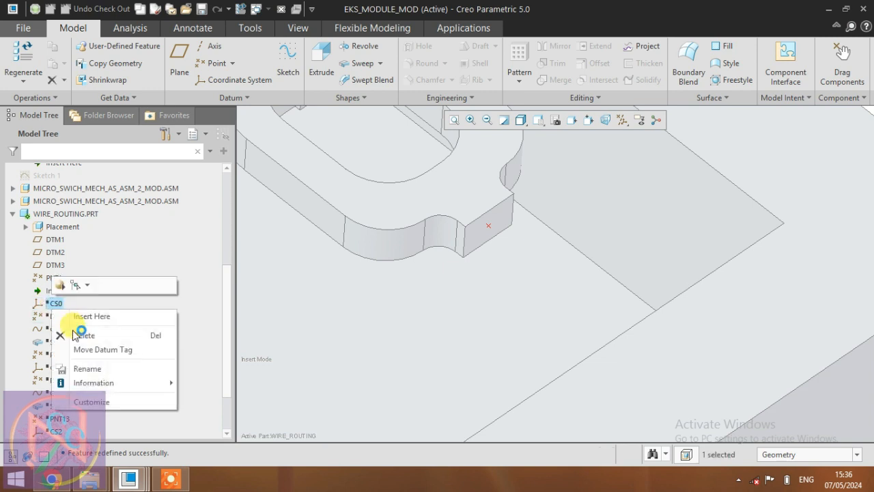
left_click(99, 318)
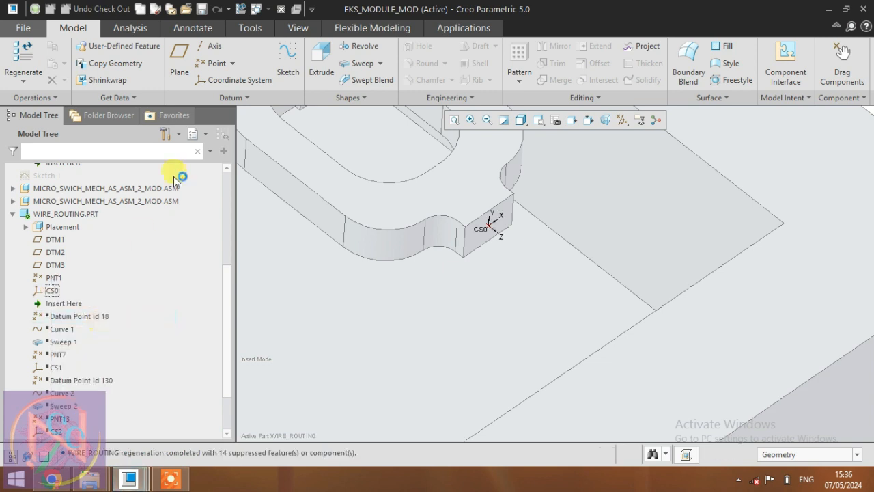
left_click(233, 63)
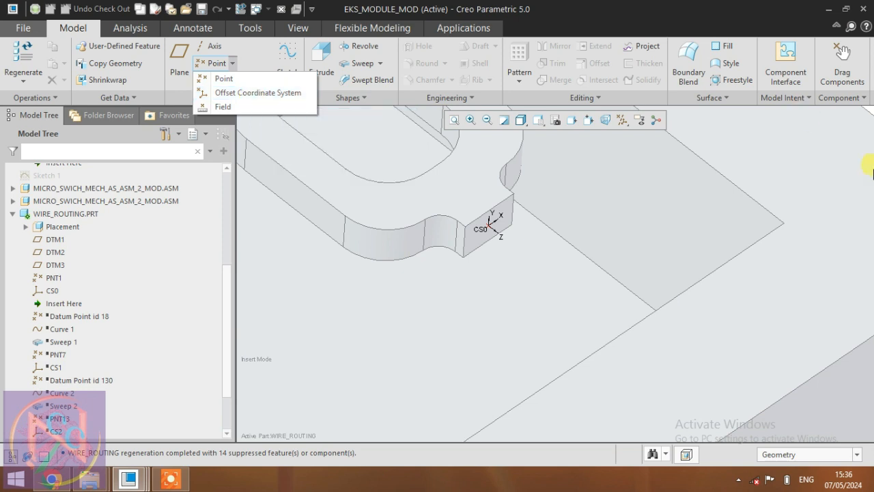
left_click(781, 333)
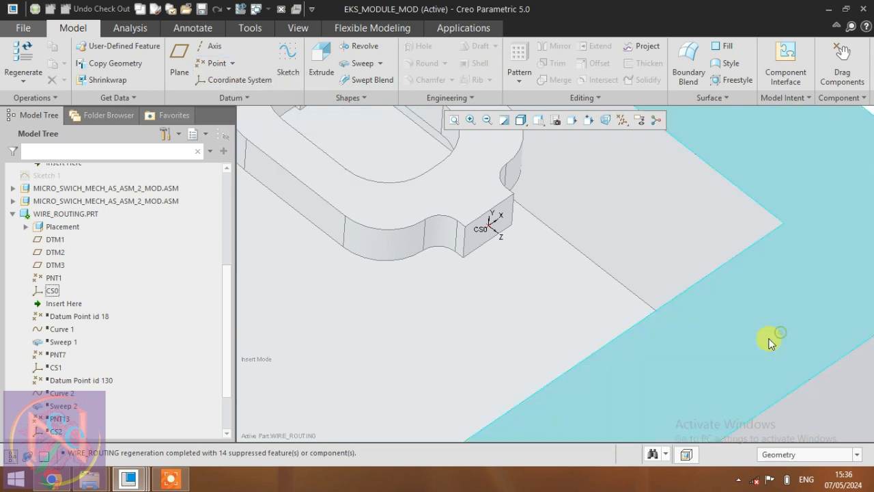
Open the definition of coordinate system CS0 and review its PNT1 origin and the surface references orienting its Z and X axes.
left_click(54, 290)
left_click(71, 215)
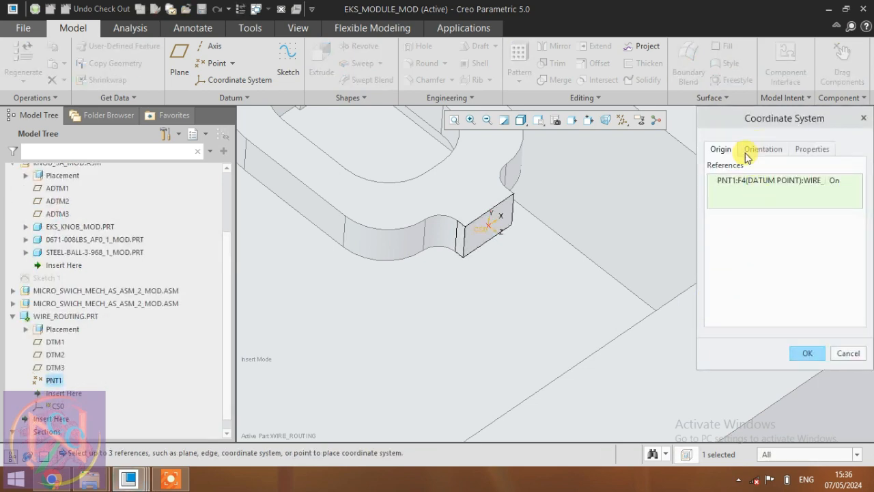
left_click(737, 183)
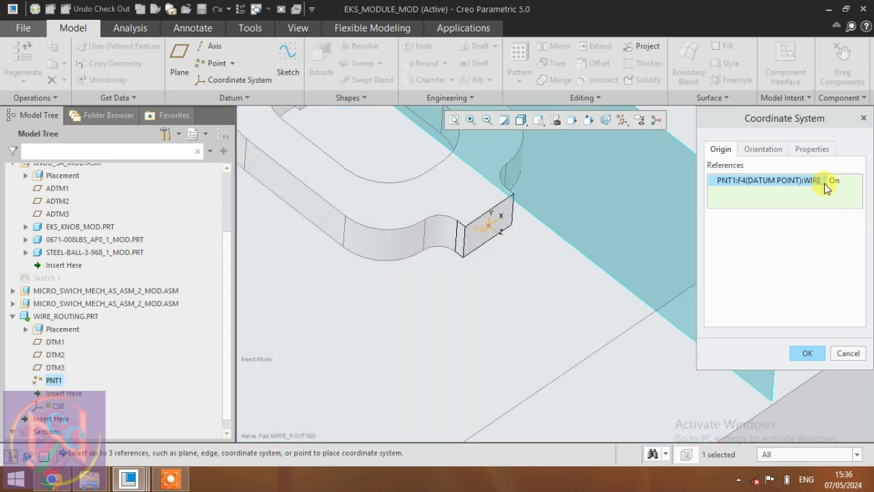
left_click(777, 148)
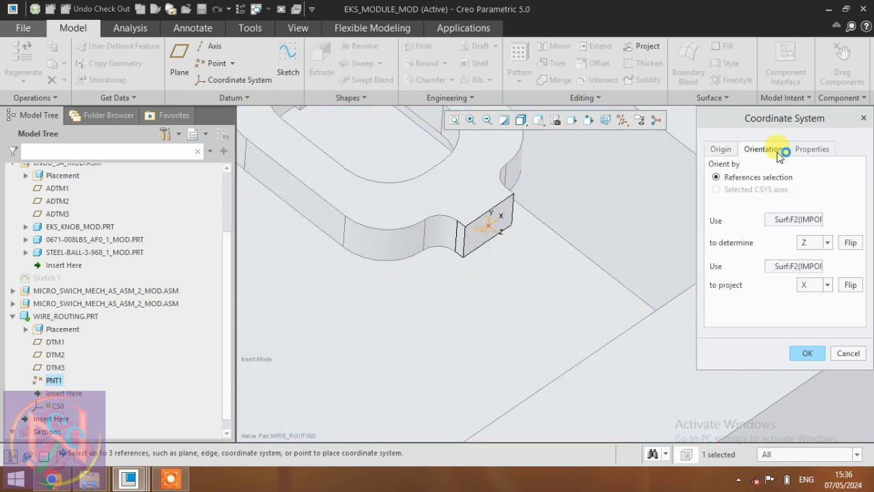
left_click(787, 218)
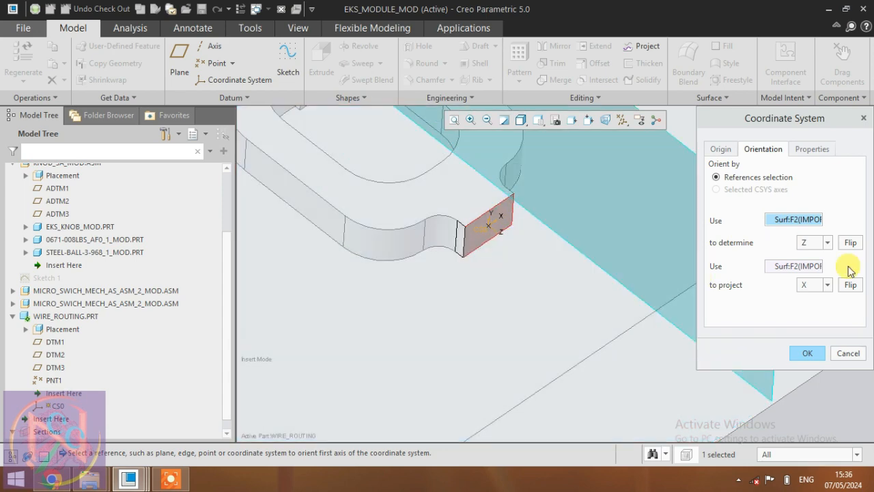
left_click(849, 244)
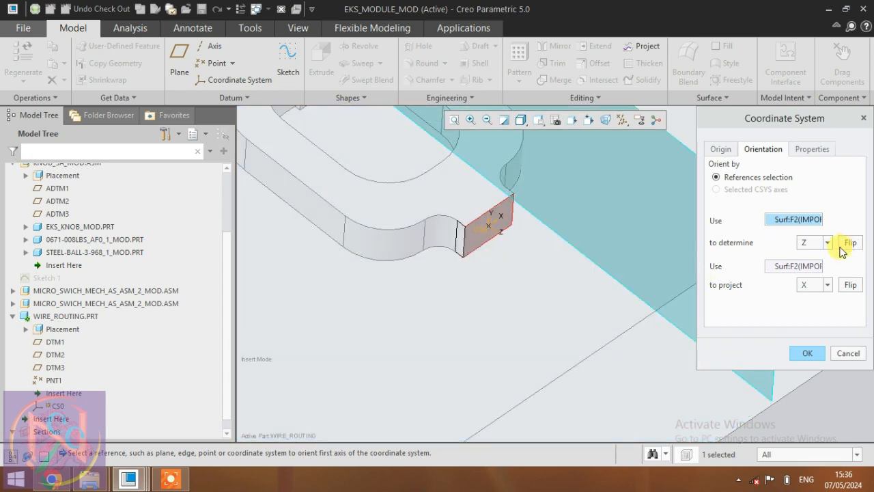
left_click(792, 266)
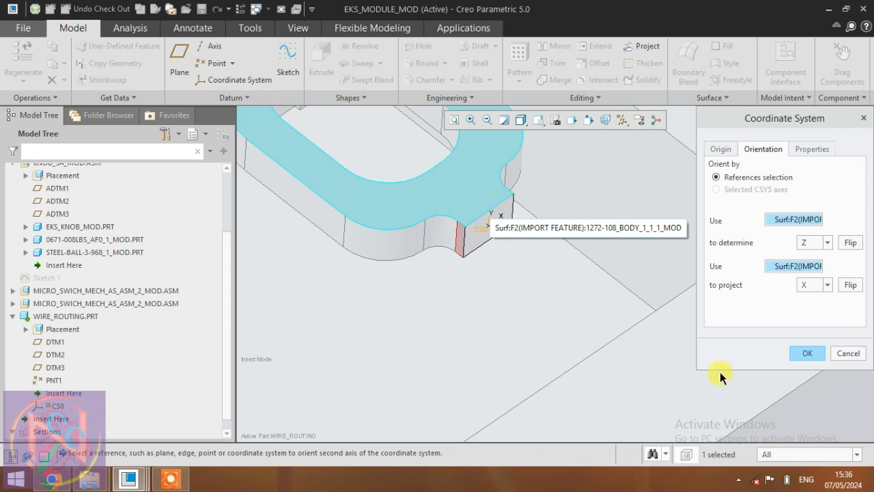
left_click(813, 355)
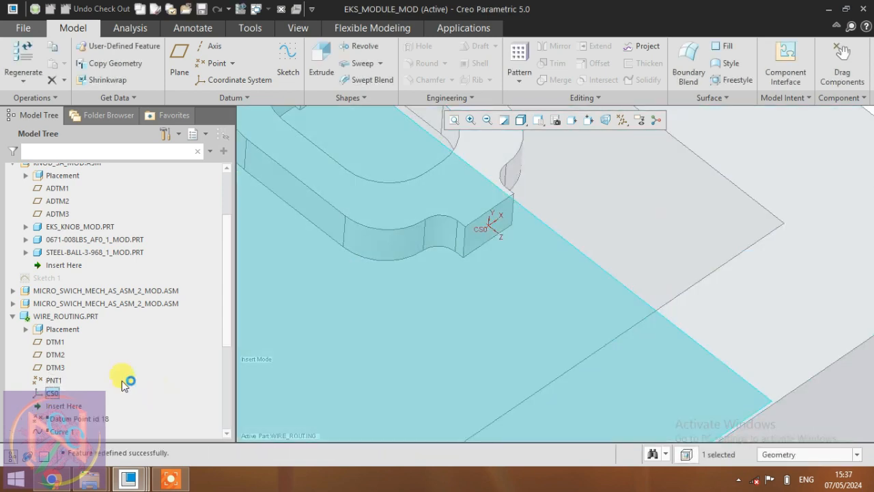
Move the WIRE_ROUTING part's feature insertion point to directly after Datum Point id 18.
scroll(123, 383, "down", 3)
left_click(59, 290)
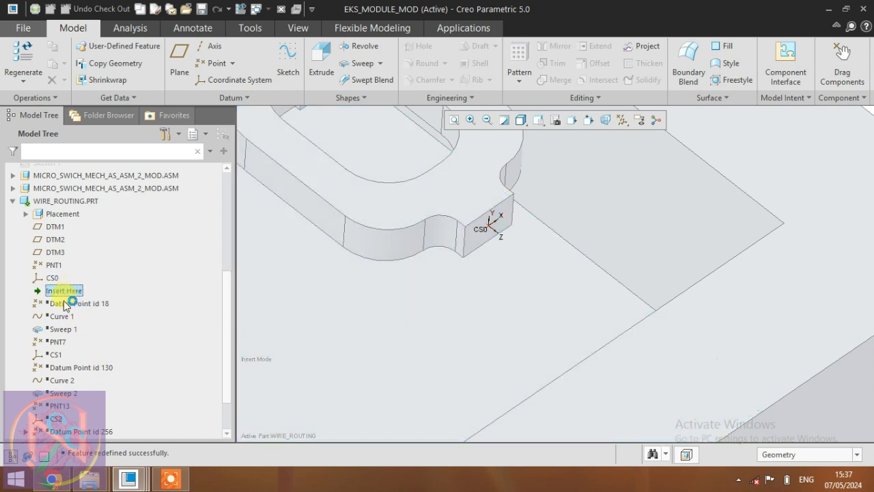
left_click(64, 302)
right_click(65, 306)
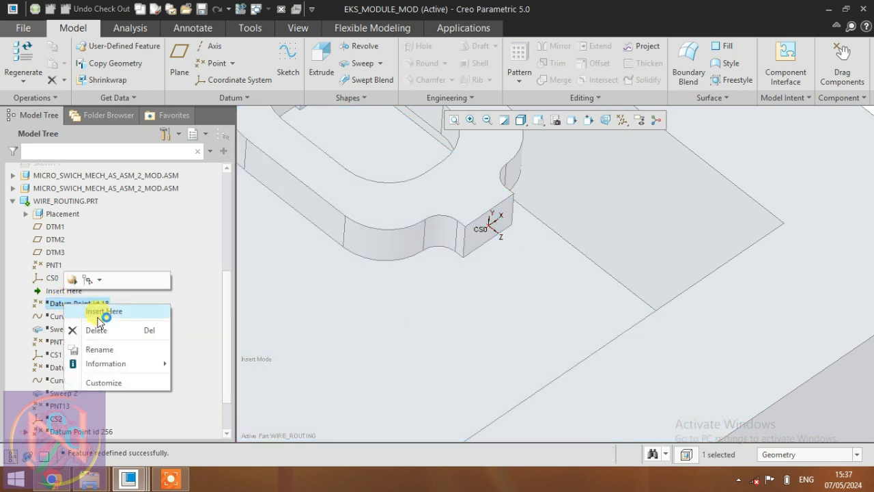
left_click(105, 312)
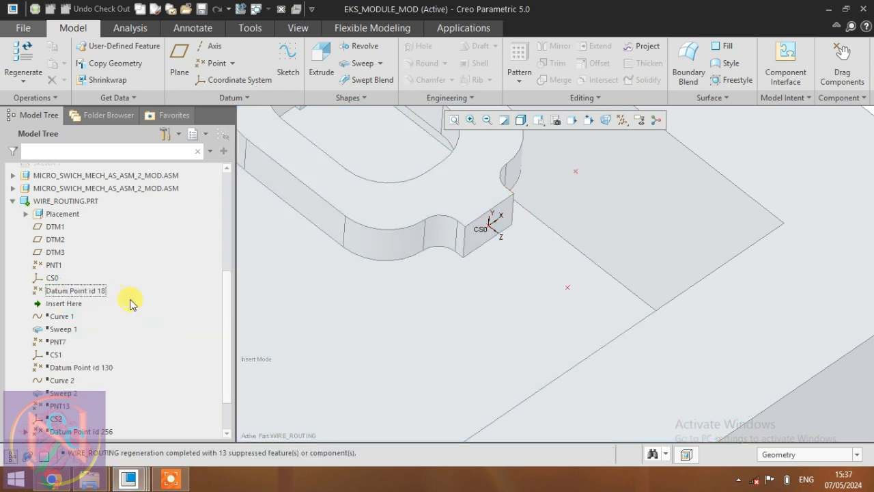
Locate the Offset Coordinate System point command, and open the definition of Datum Point id 18 to review its reference and offset type options.
left_click(233, 63)
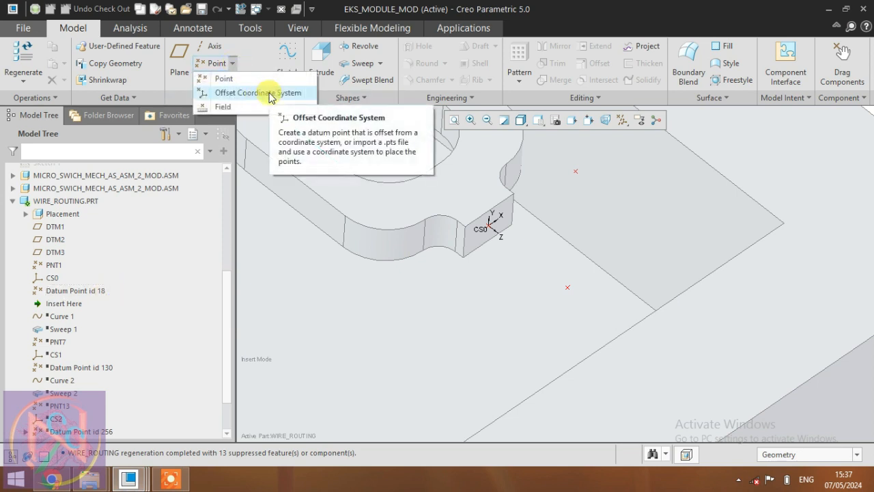
left_click(96, 290)
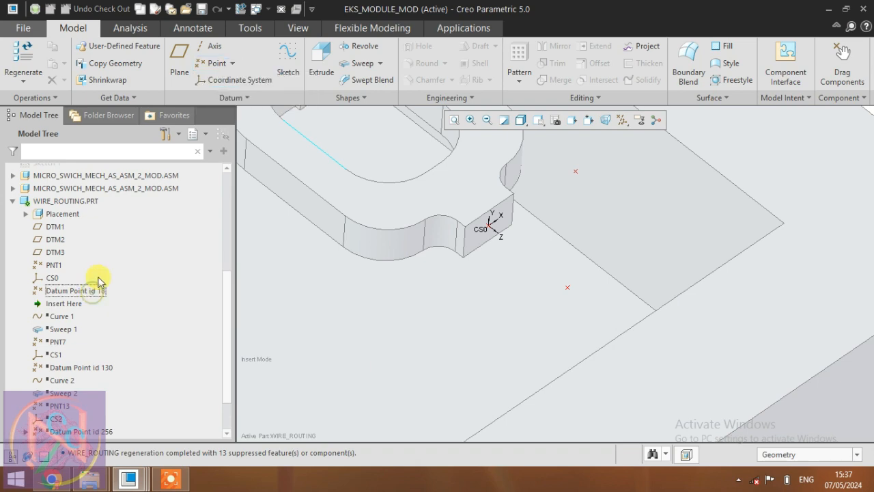
left_click(97, 287)
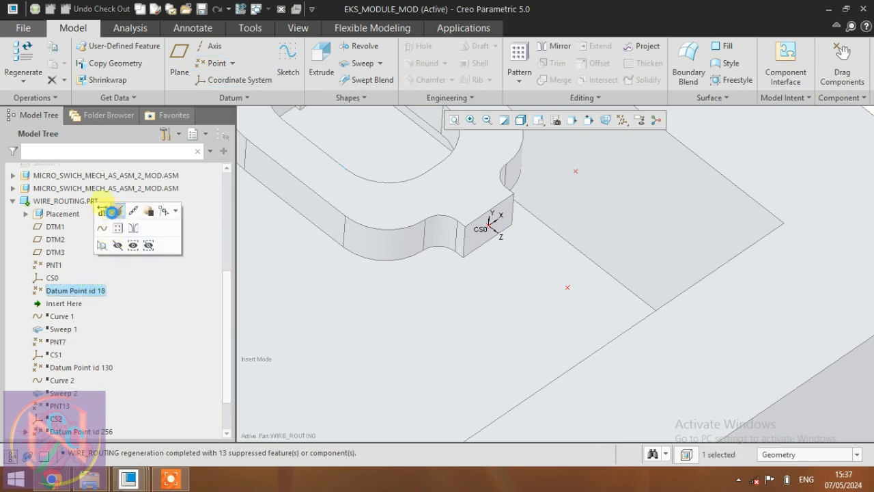
left_click(113, 208)
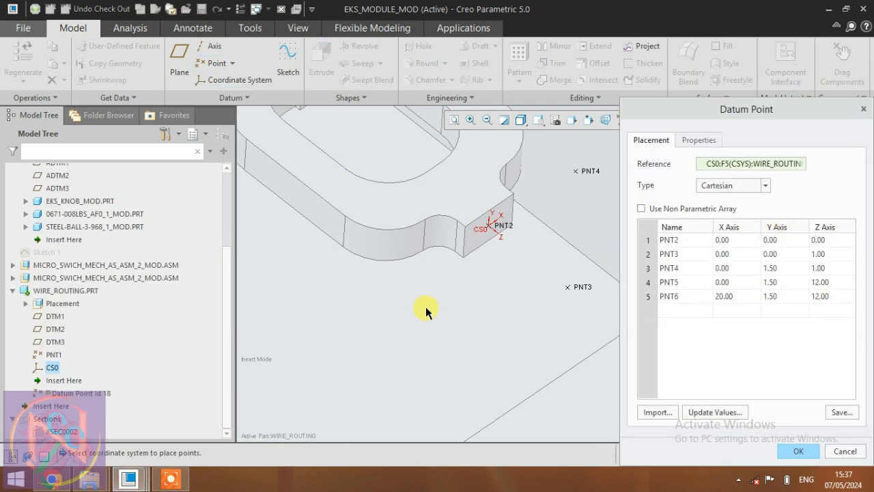
scroll(457, 311, "down", 4)
scroll(512, 314, "down", 2)
scroll(431, 284, "up", 6)
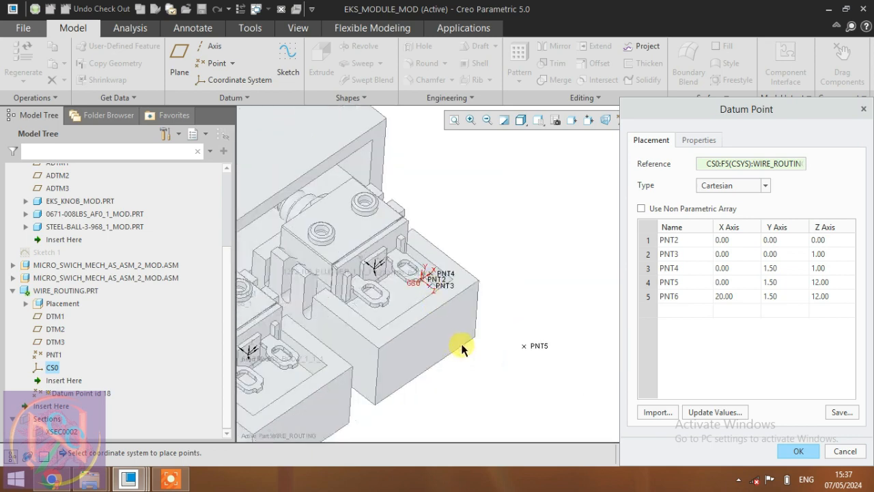
scroll(460, 340, "down", 4)
scroll(376, 208, "up", 2)
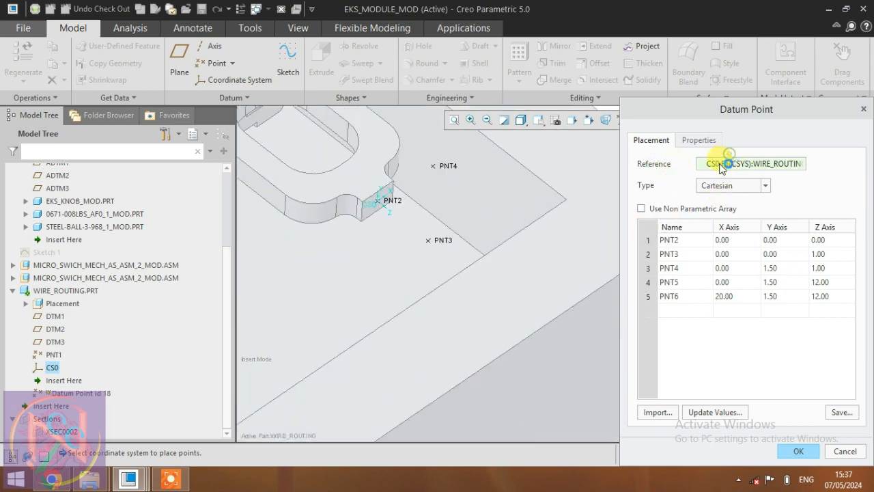
left_click(58, 370)
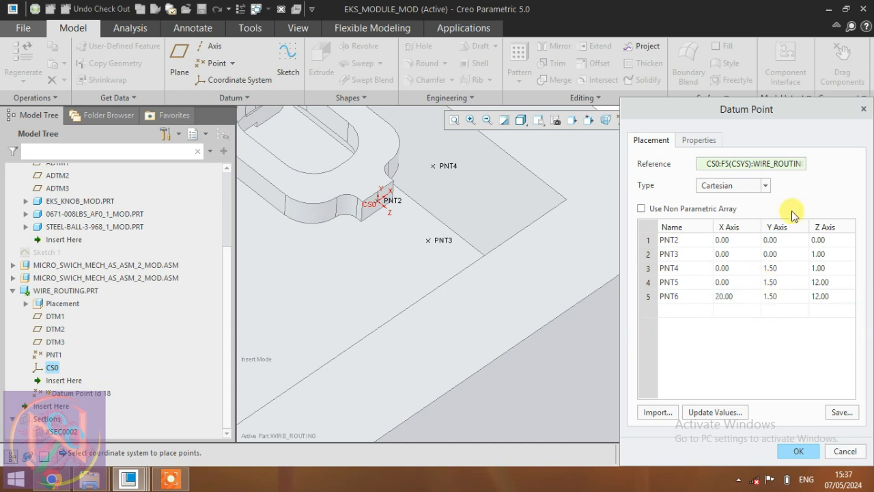
left_click(738, 186)
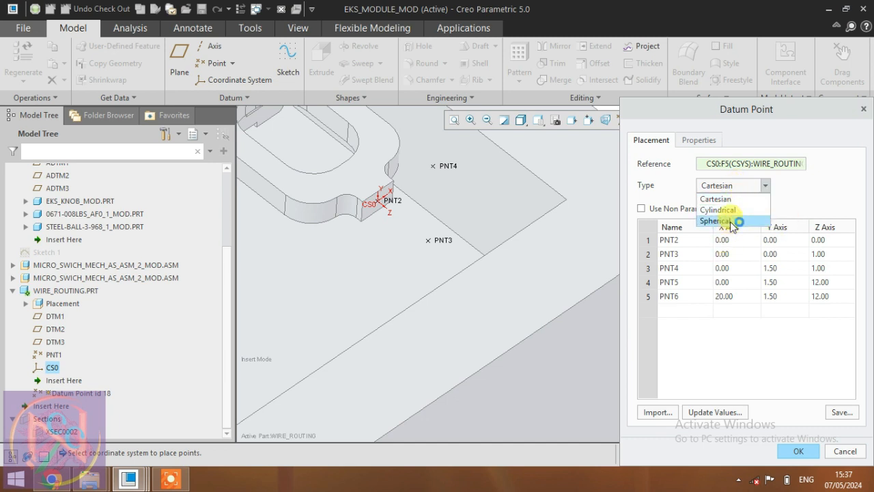
left_click(805, 190)
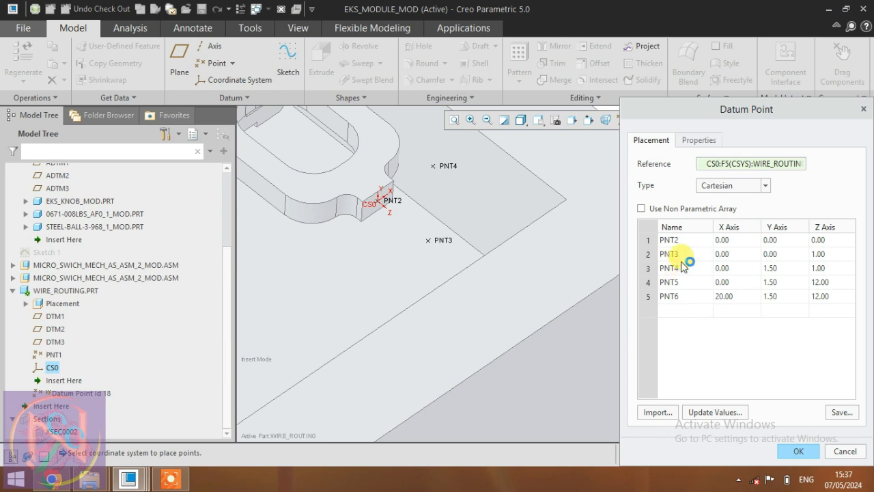
Examine the X, Y and Z offsets of points PNT2 to PNT6 one by one and close the datum point definition.
left_click(729, 244)
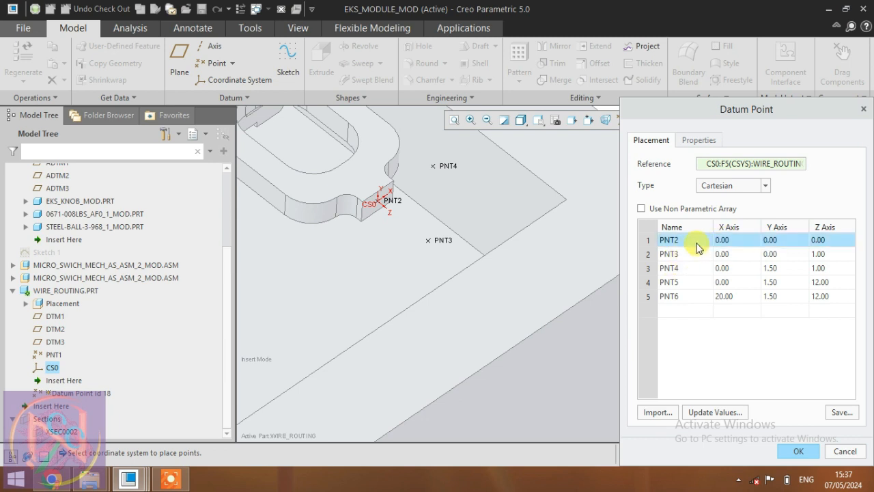
left_click(698, 246)
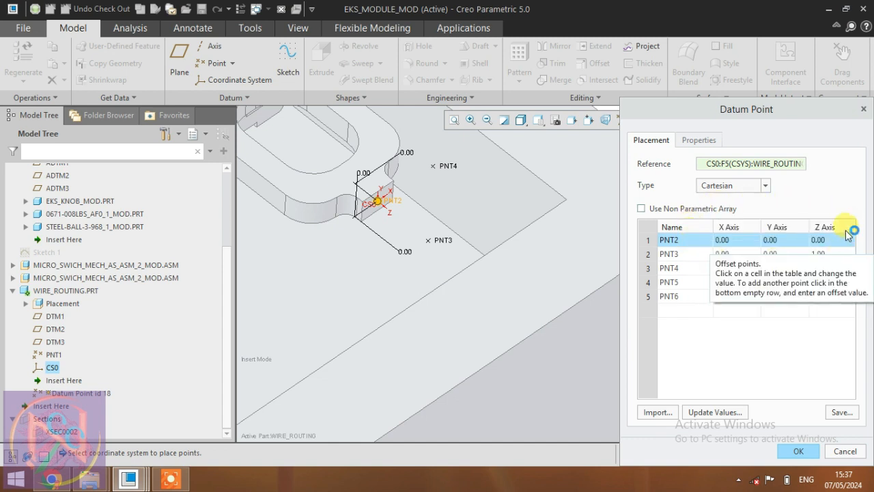
left_click(750, 239)
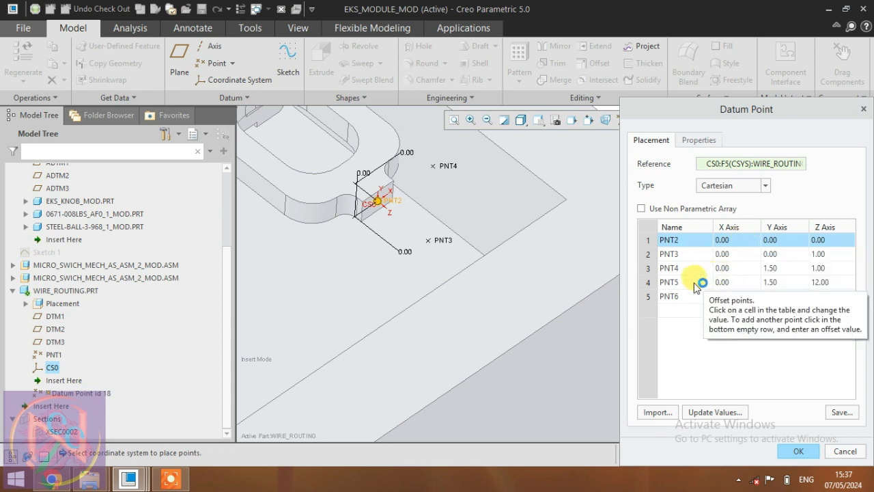
left_click(680, 254)
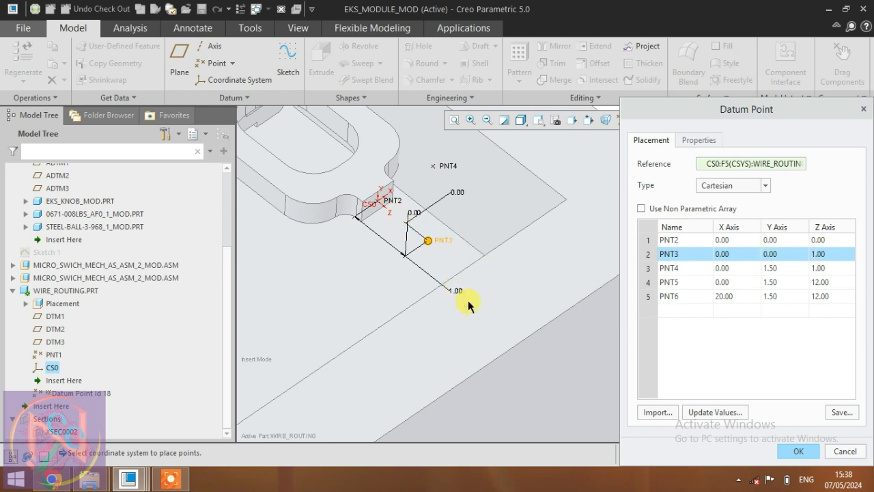
left_click(687, 269)
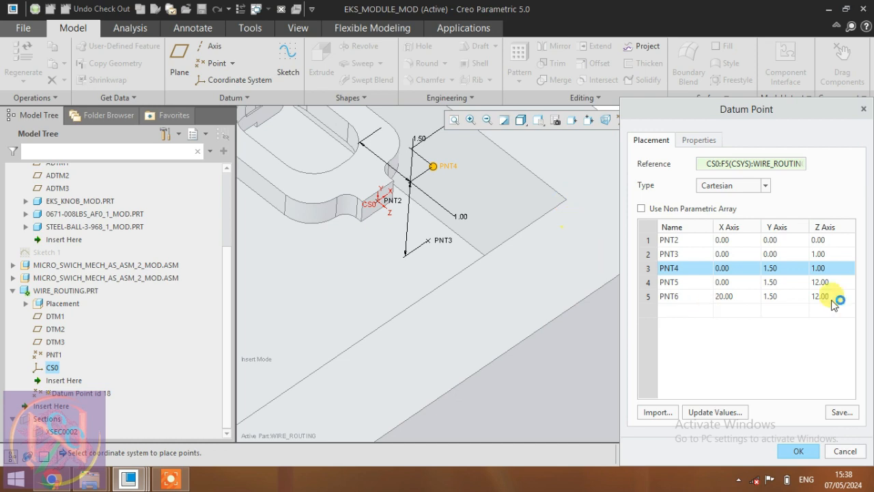
left_click(675, 283)
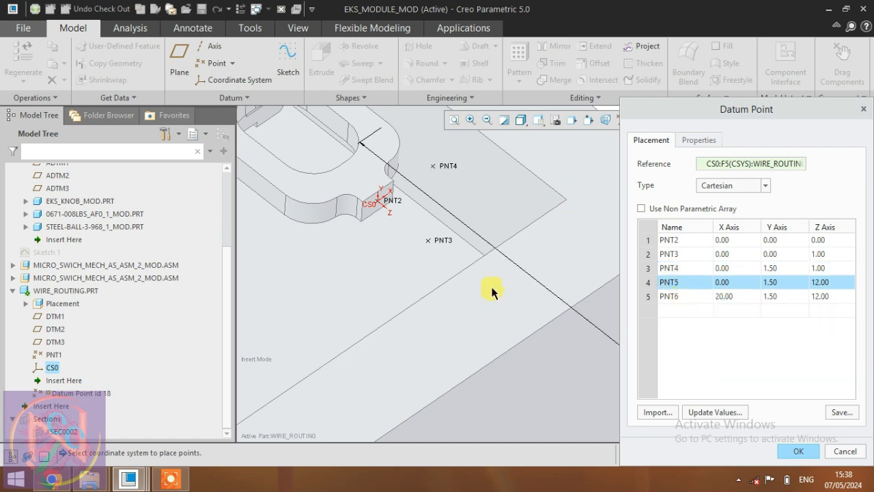
scroll(396, 236, "down", 5)
scroll(508, 320, "up", 1)
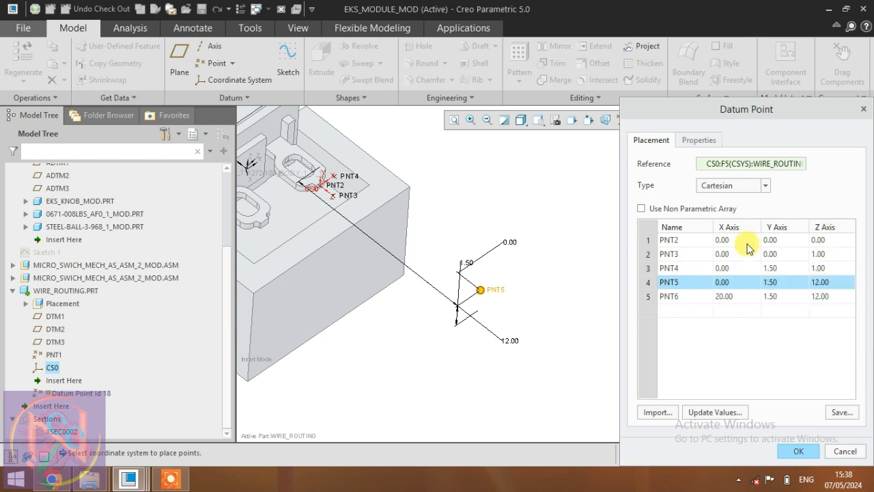
left_click(673, 296)
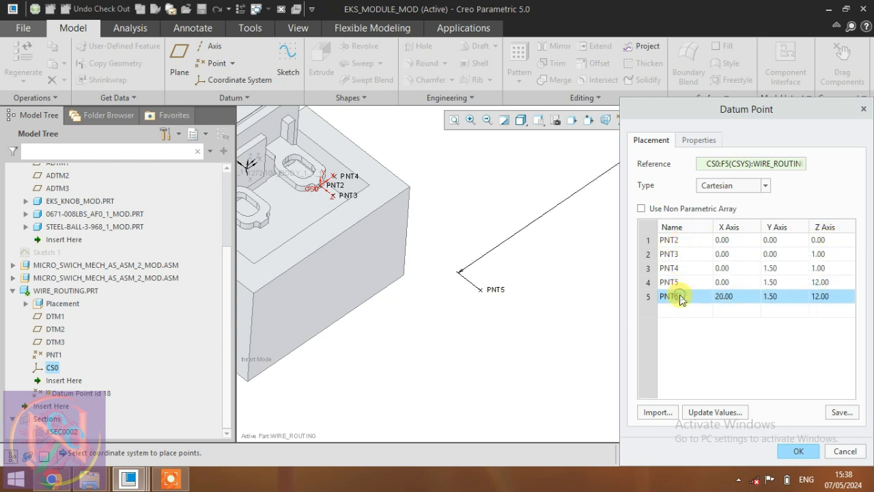
scroll(469, 303, "down", 5)
scroll(530, 239, "up", 3)
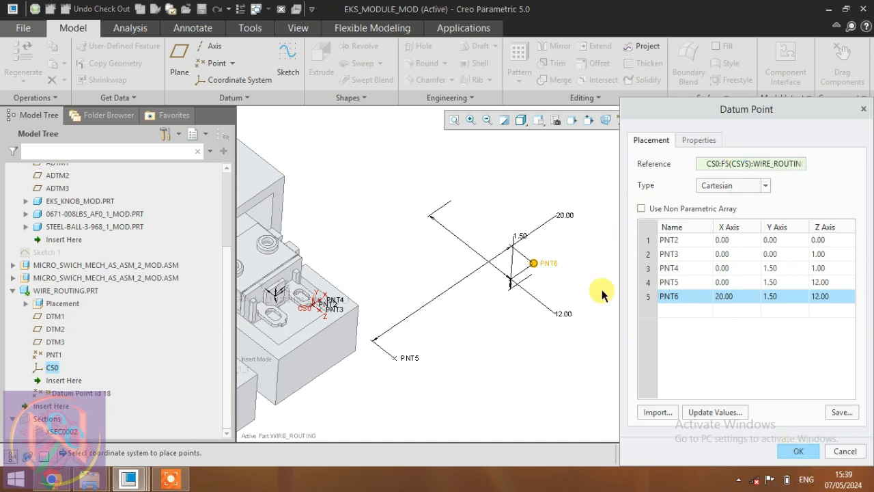
left_click(795, 449)
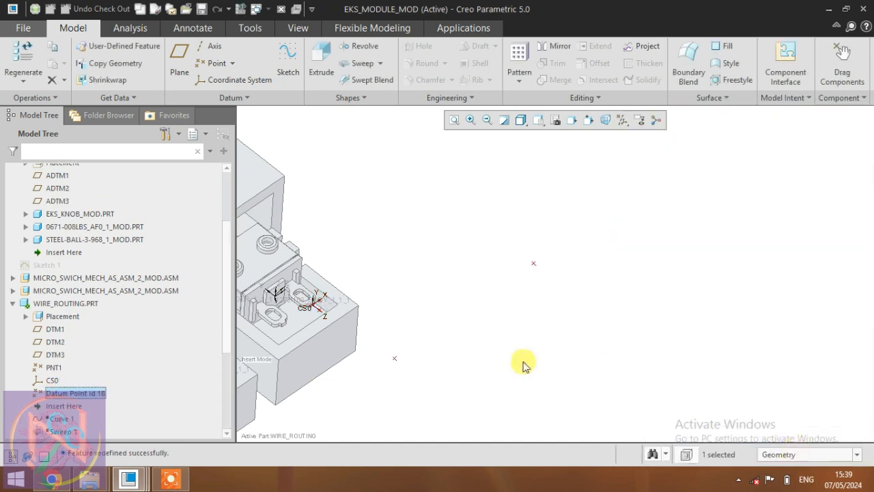
left_click(609, 313)
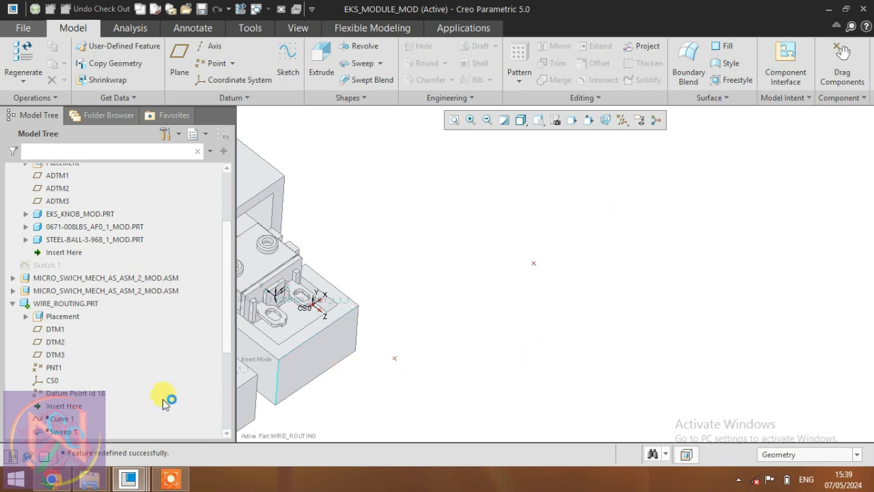
Move the WIRE_ROUTING part's feature insertion point to directly after Curve 1.
scroll(125, 396, "down", 2)
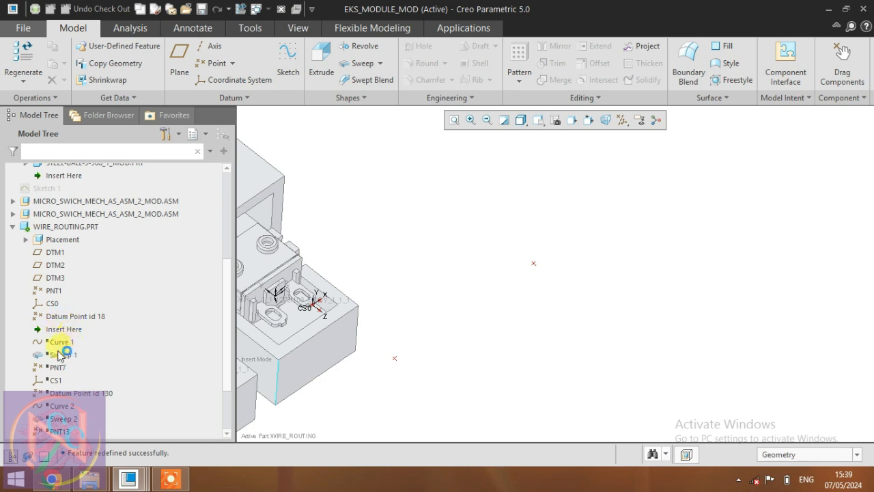
left_click(56, 342)
right_click(55, 349)
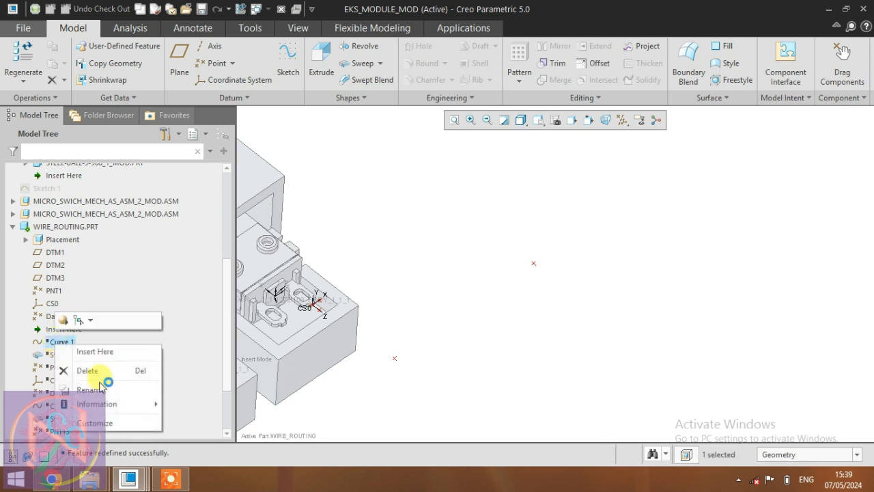
left_click(107, 353)
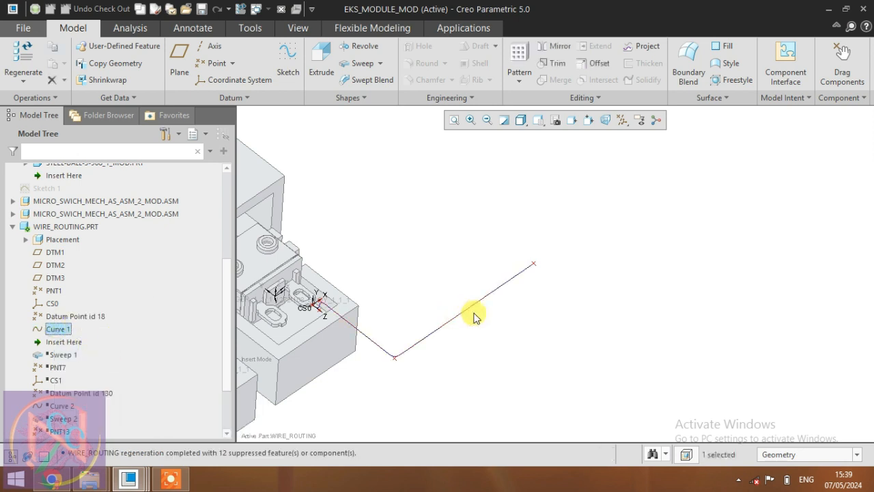
Locate the Curve through Points command, and open the definition of Curve 1 in the WIRE_ROUTING part.
left_click(231, 98)
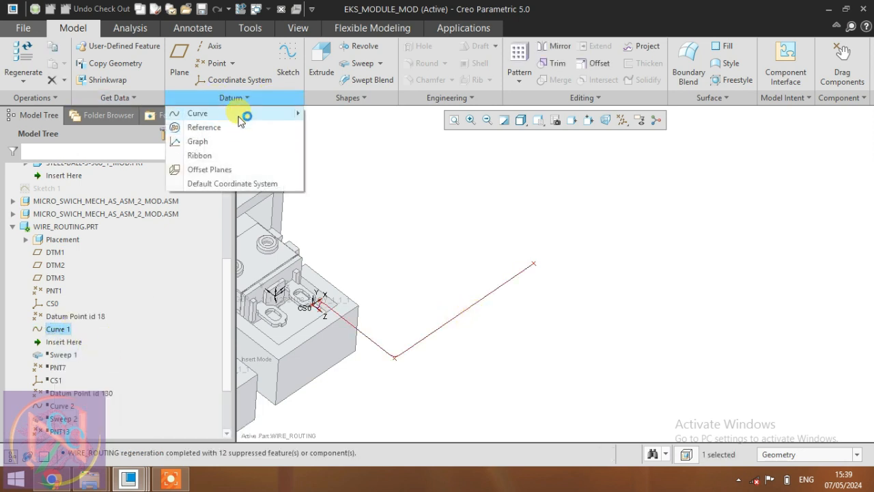
mouse_move(240, 118)
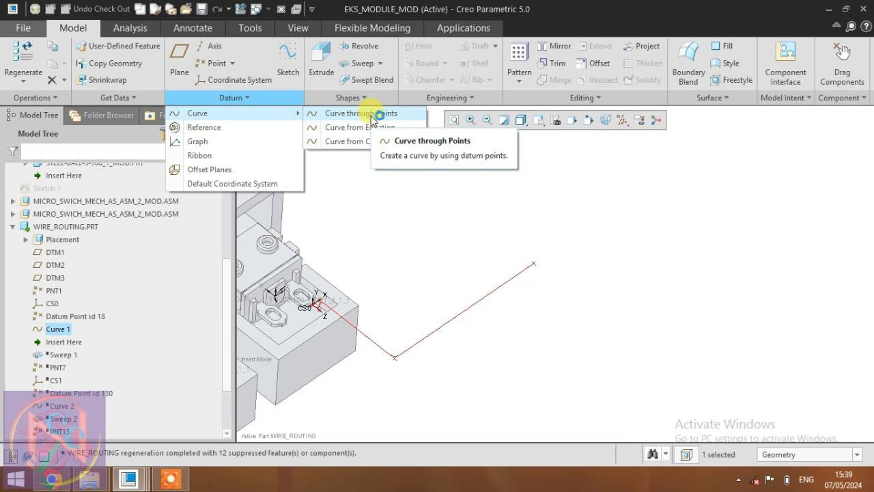
left_click(785, 394)
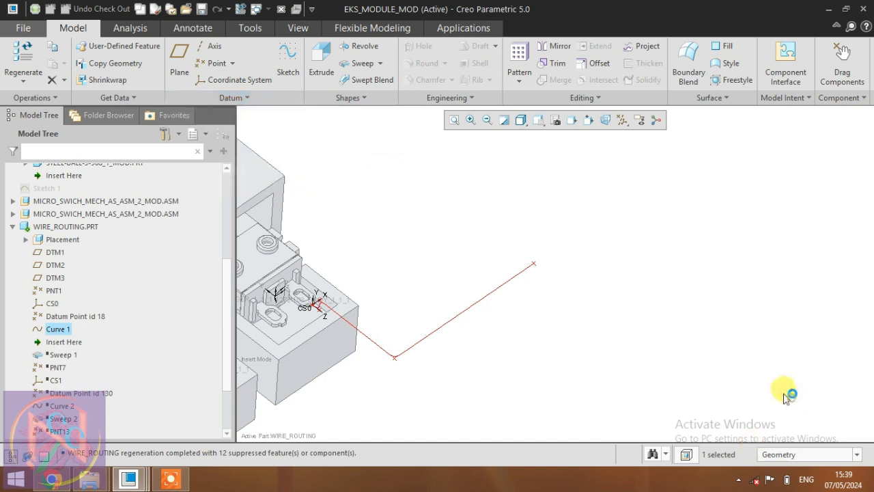
right_click(61, 333)
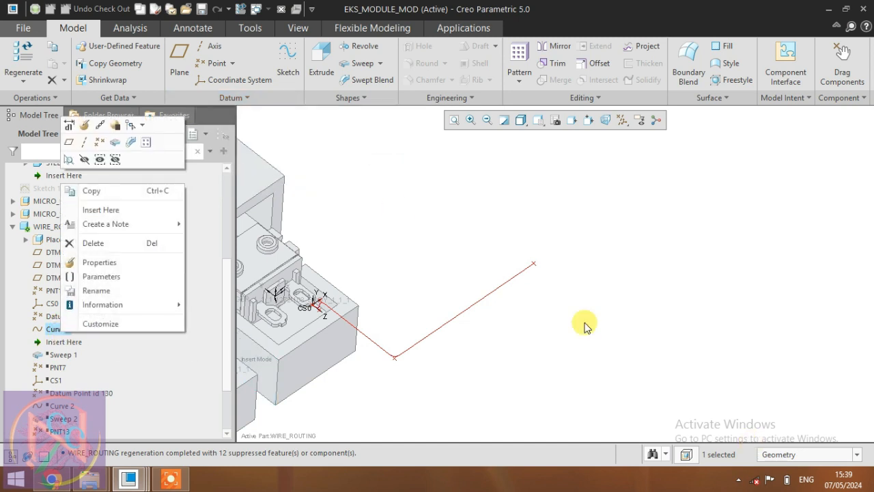
left_click(594, 318)
double_click(103, 317)
left_click(101, 318)
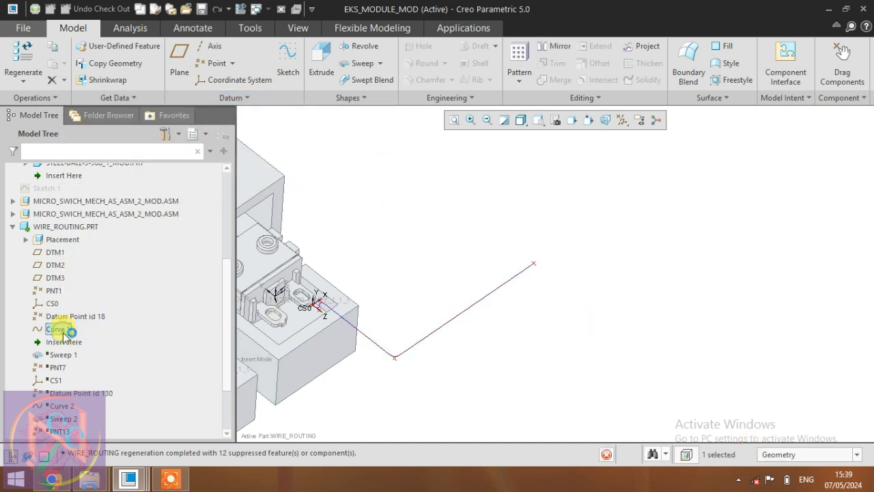
left_click(58, 330)
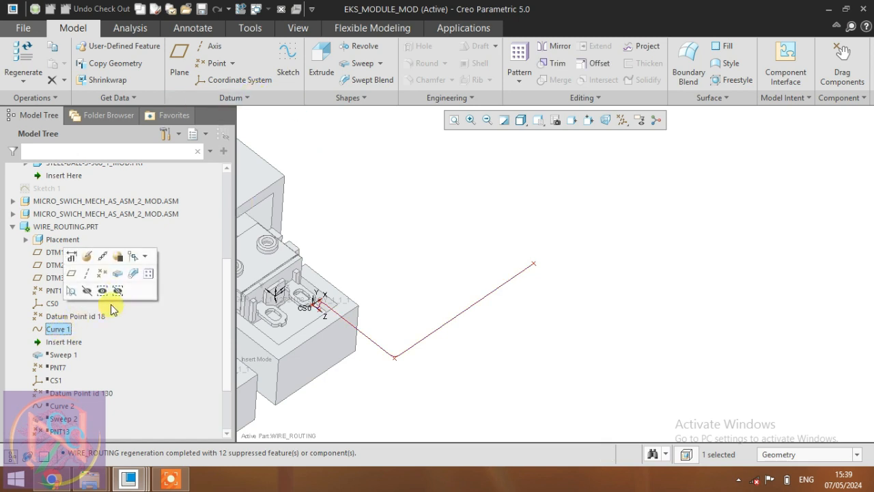
left_click(86, 256)
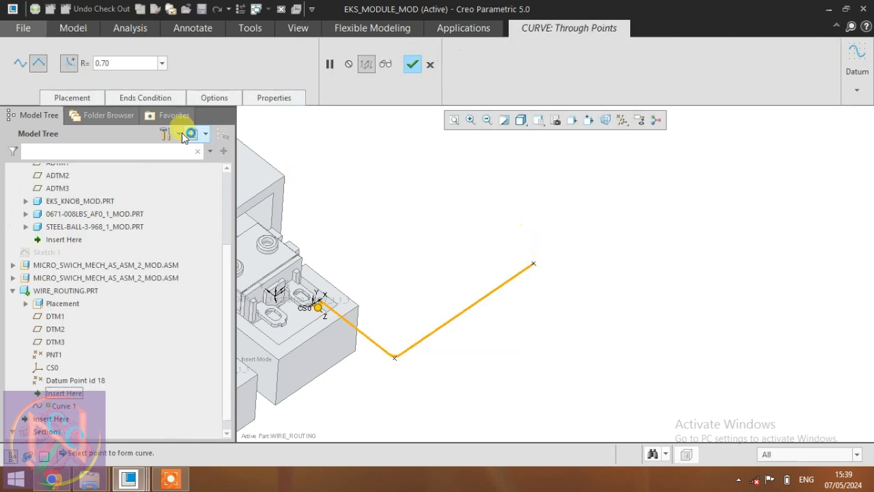
Examine Curve 1's point placement, straight-line connection and fillet radius at the bend, and close the curve definition.
left_click(70, 98)
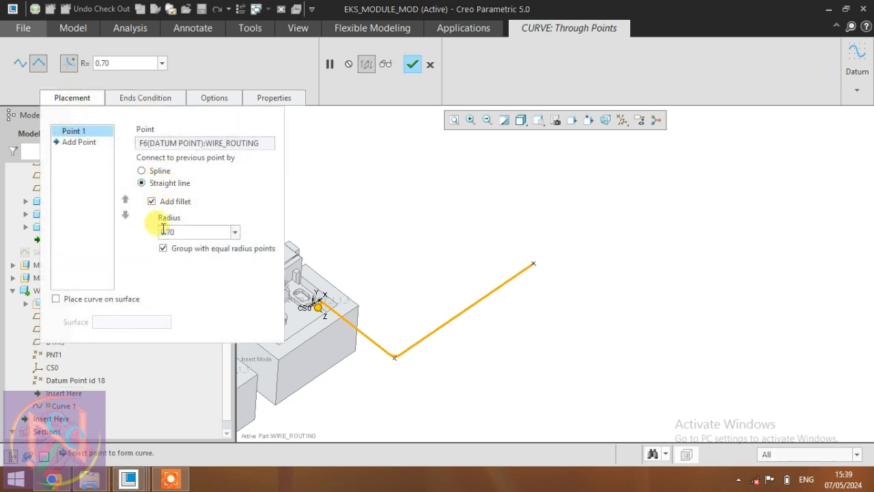
scroll(389, 360, "up", 5)
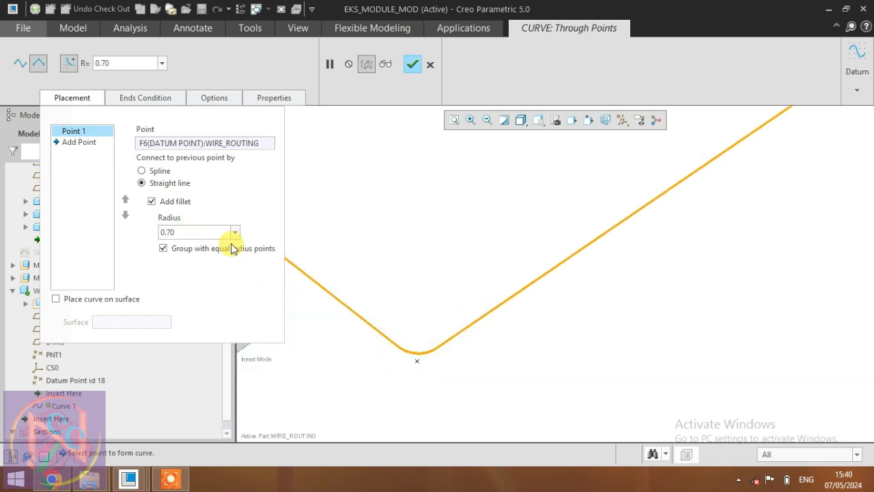
double_click(175, 233)
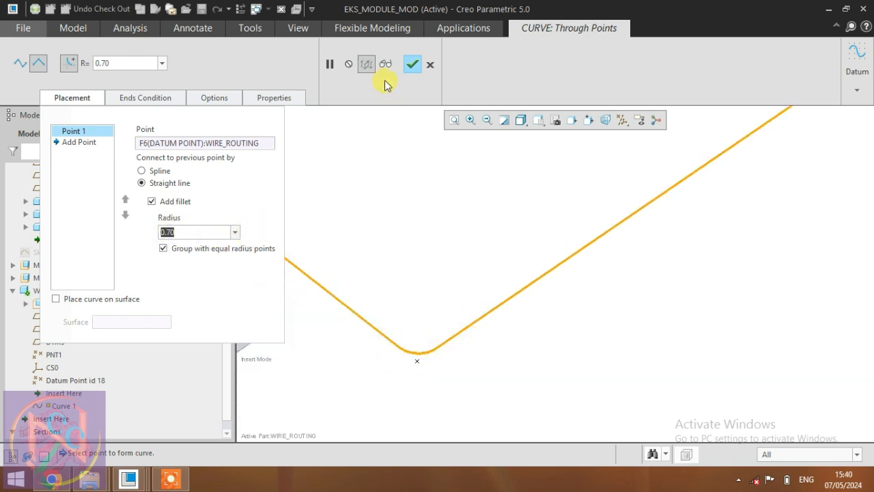
left_click(412, 64)
left_click(410, 64)
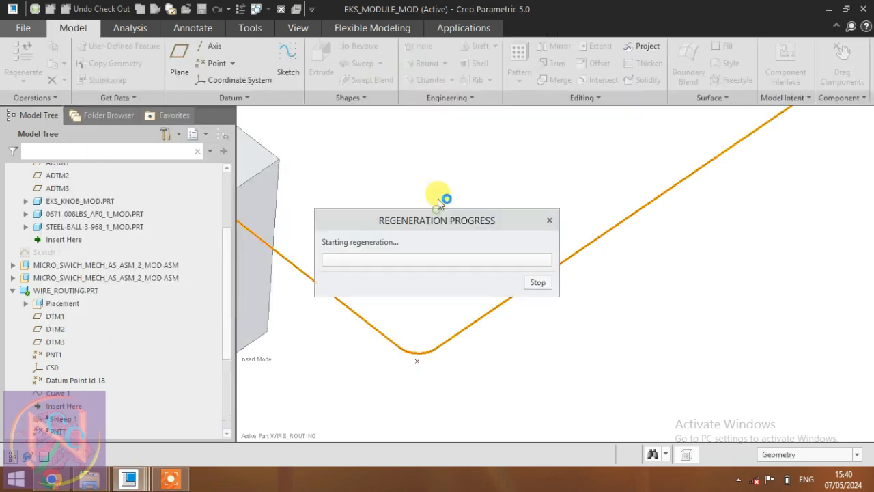
Move the WIRE_ROUTING part's feature insertion point to directly after Sweep 1.
scroll(605, 344, "up", 5)
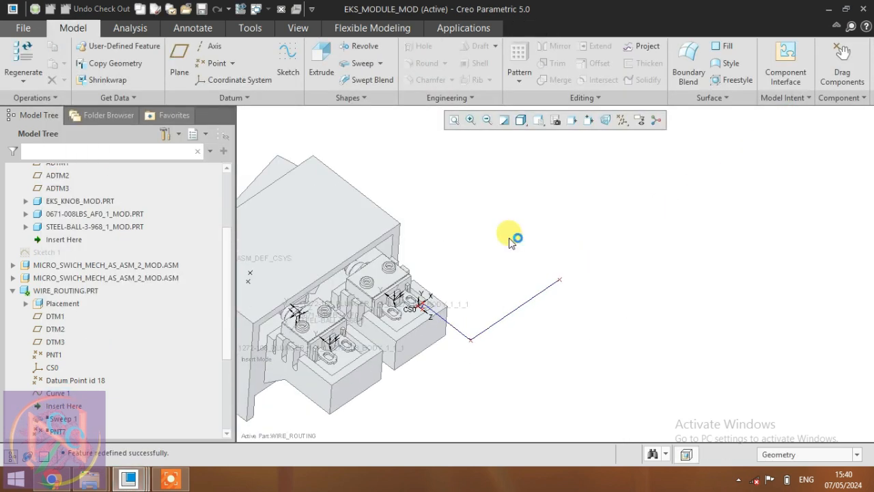
scroll(86, 357, "down", 4)
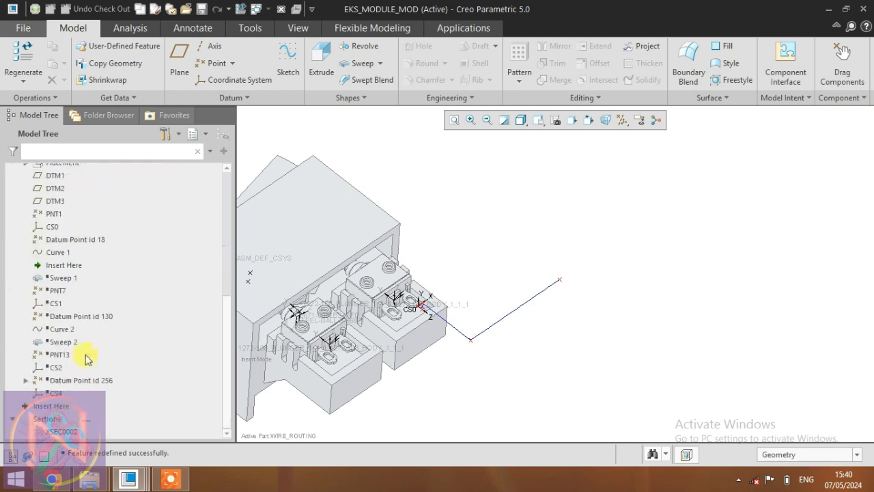
left_click_drag(60, 265, 60, 285)
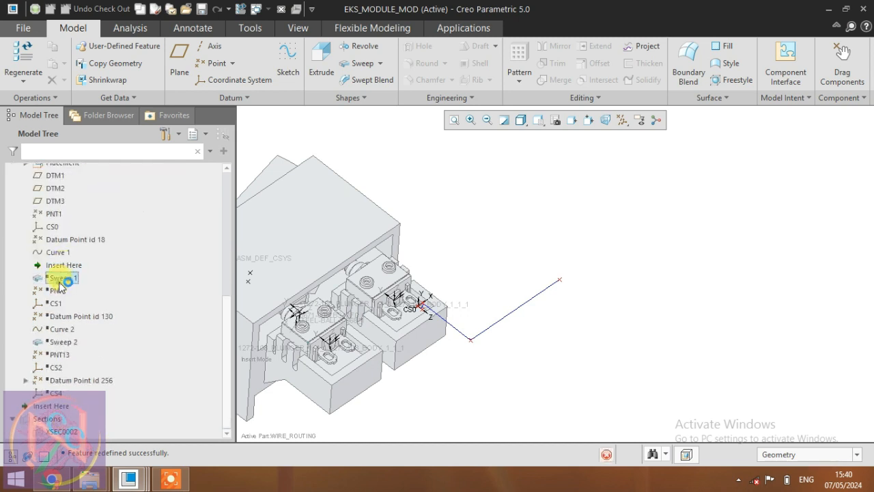
right_click(62, 286)
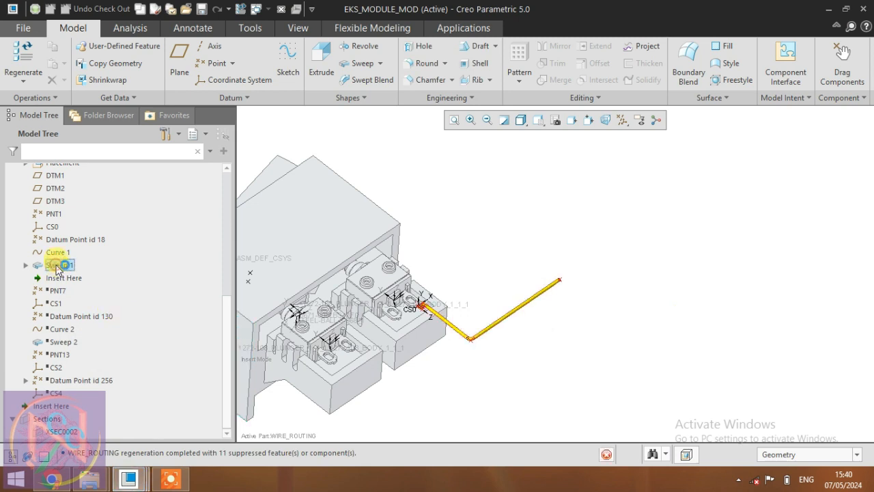
Open the definition of Sweep 1, examine the circular section sketch and its diameter, and close the sketch and sweep.
right_click(57, 266)
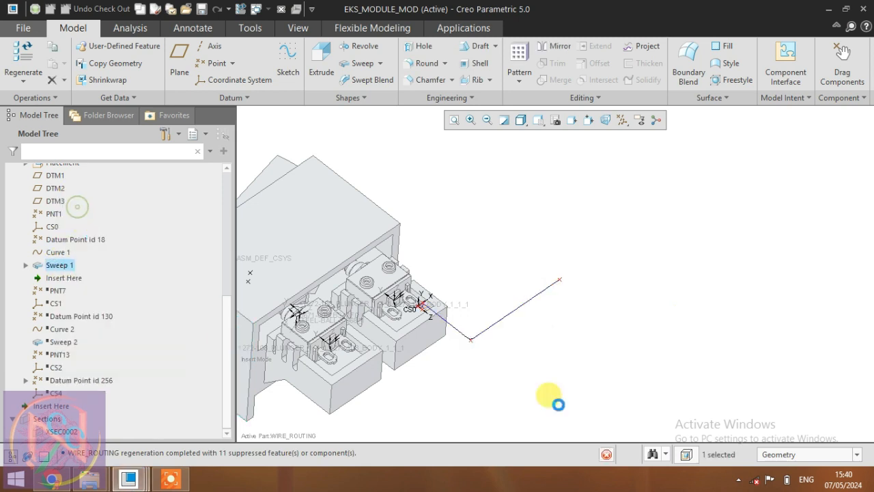
left_click(503, 302)
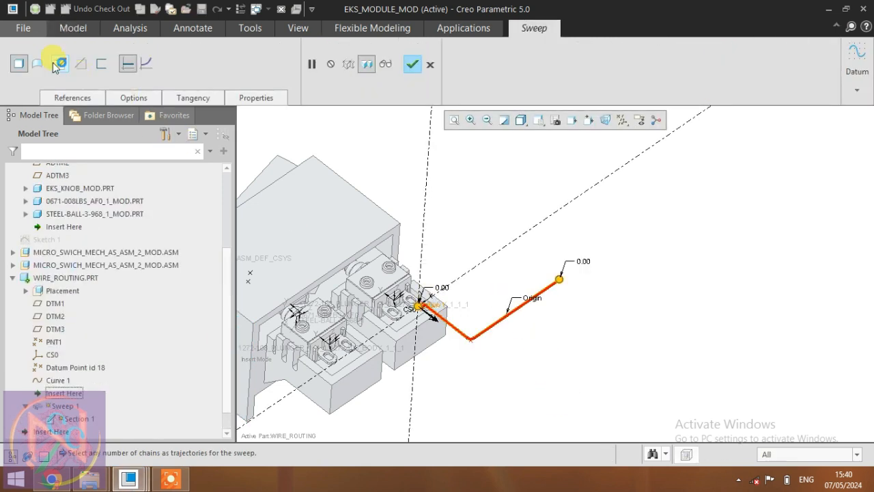
left_click(59, 64)
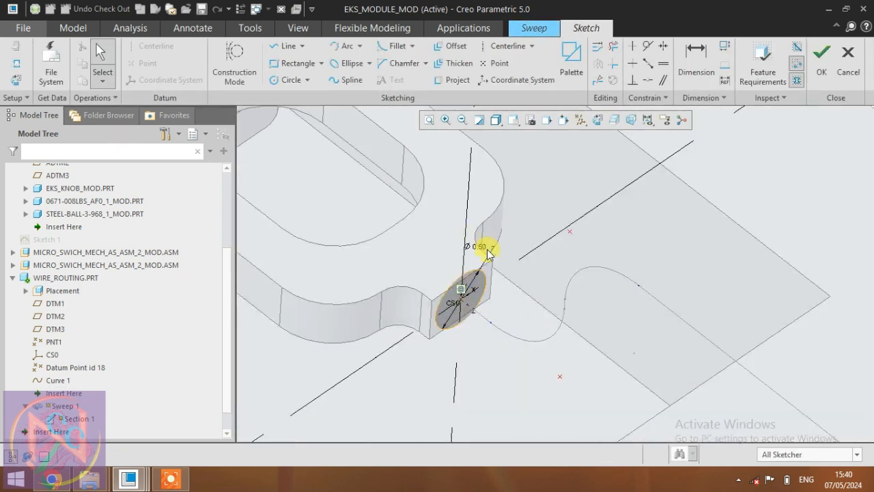
left_click(822, 55)
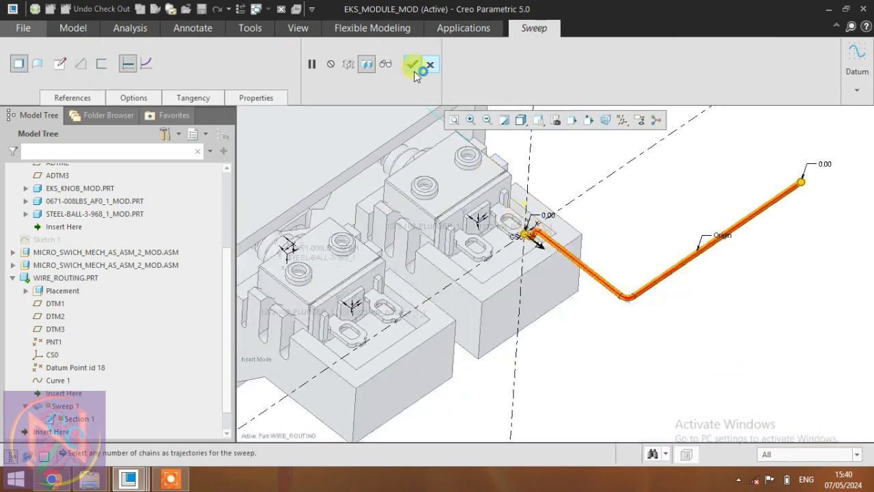
left_click(412, 66)
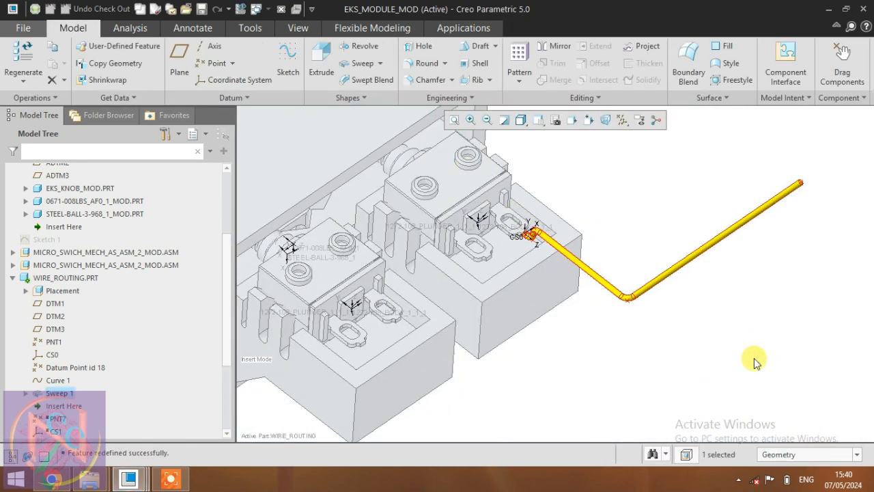
Move the WIRE_ROUTING part's feature insertion point to directly after CS1, restoring PNT7 and CS1 at the neighbouring terminal.
scroll(30, 374, "down", 3)
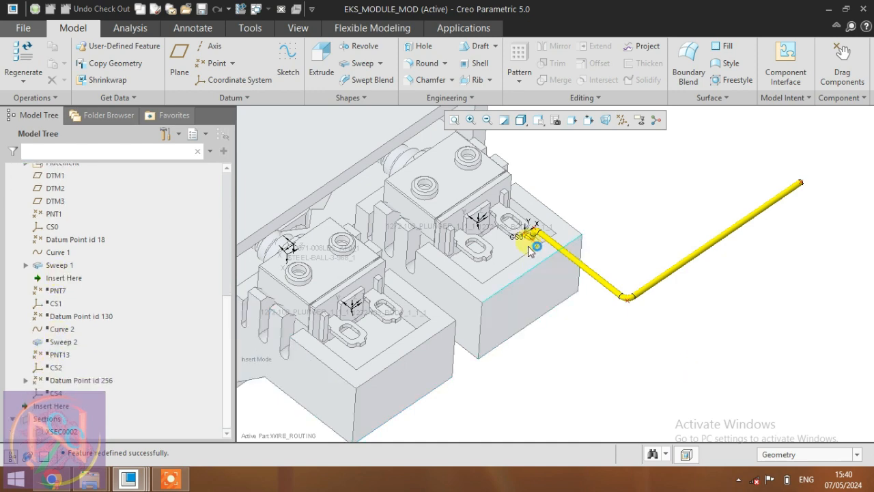
scroll(524, 229, "up", 3)
scroll(525, 229, "up", 1)
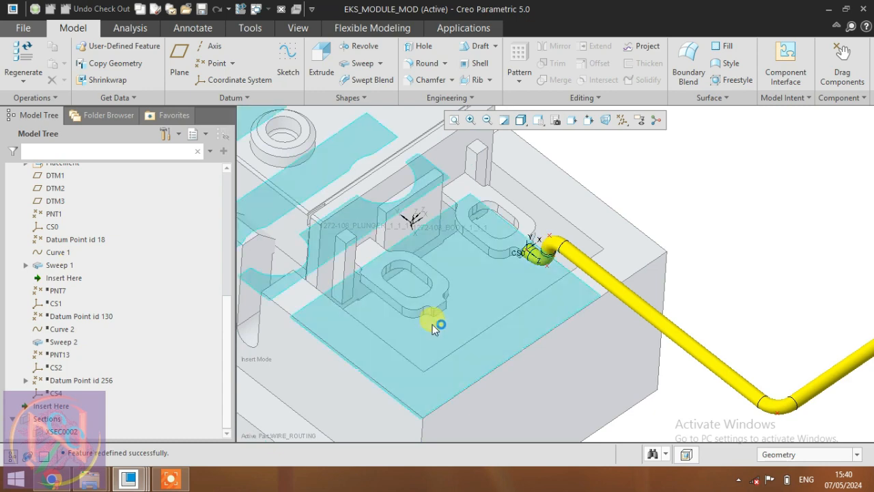
key("ctrl+d")
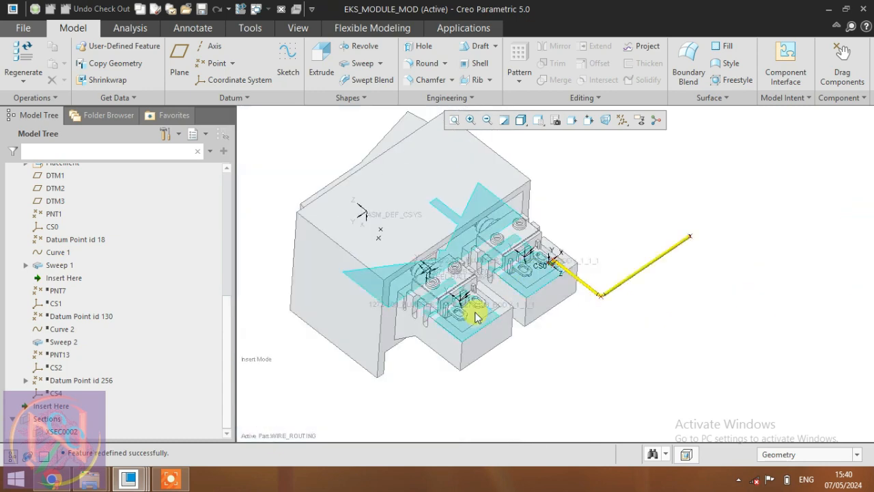
scroll(532, 280, "up", 3)
scroll(539, 263, "up", 3)
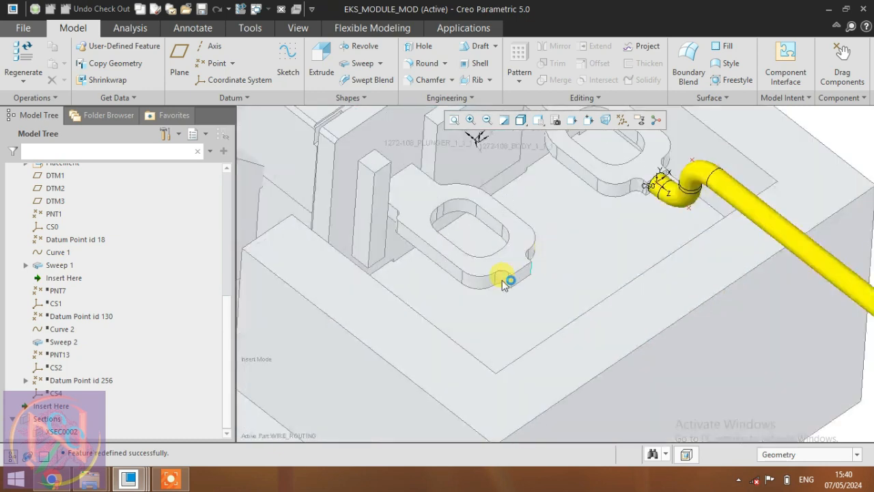
scroll(502, 273, "down", 2)
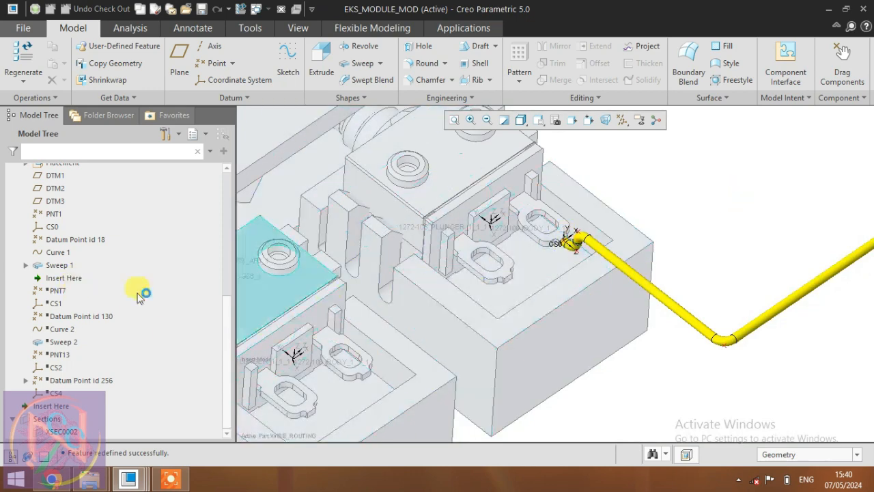
left_click_drag(78, 286, 61, 295)
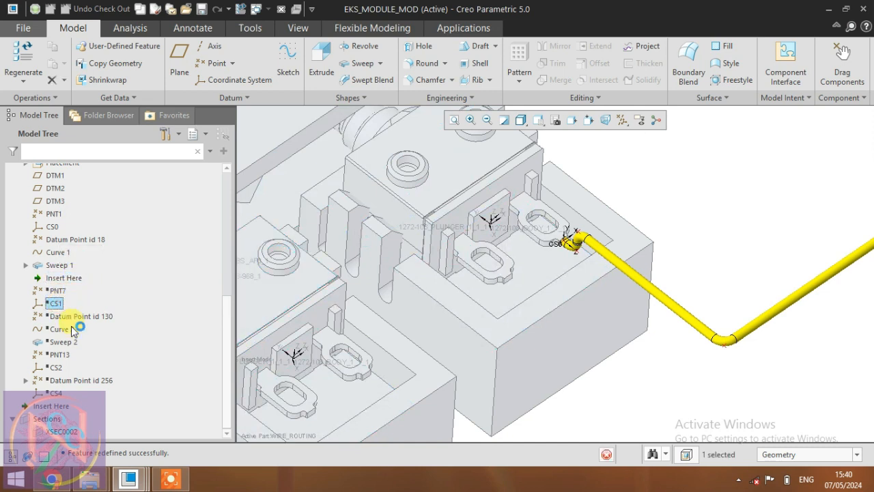
right_click(65, 304)
left_click(106, 311)
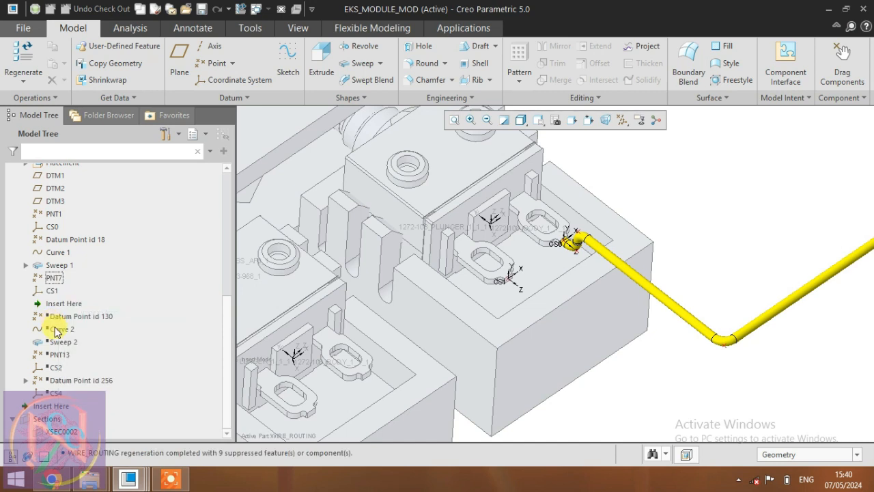
Highlight CS1, PNT7, Sweep 1, Curve 1 and Datum Point id 18 one by one to review the wire's feature sequence.
left_click(55, 290)
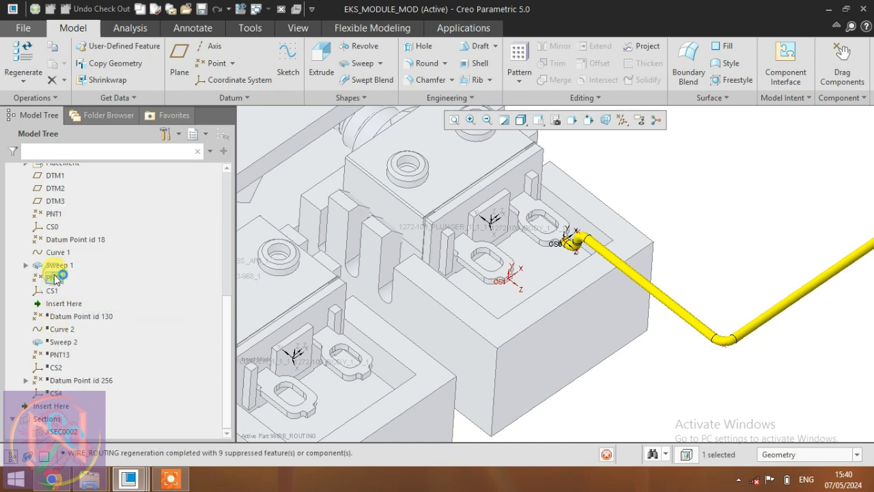
left_click(55, 278)
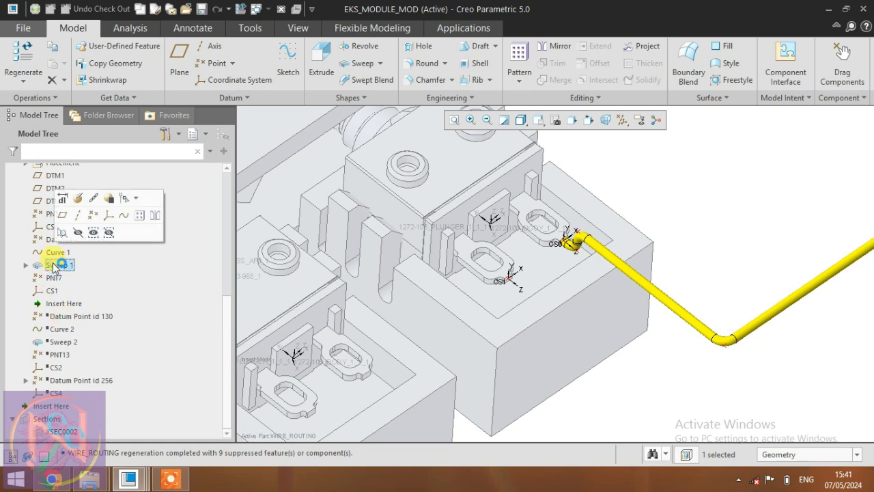
left_click(56, 266)
left_click(57, 252)
left_click(60, 241)
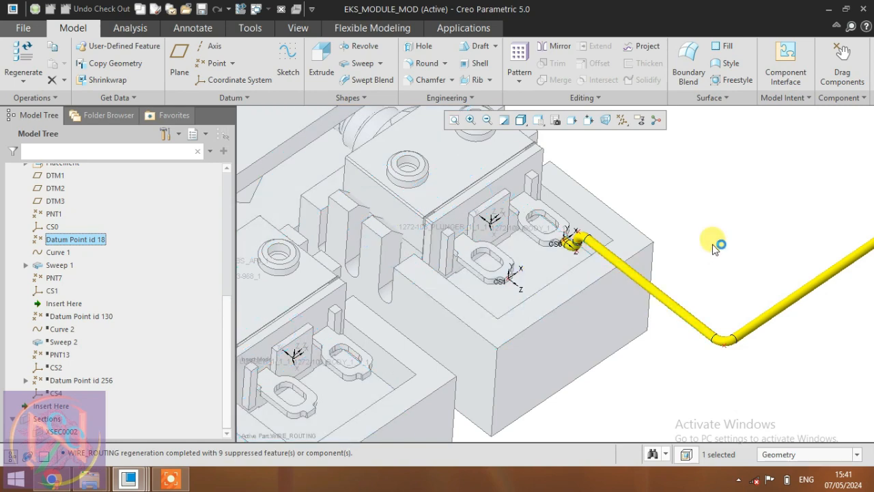
left_click(712, 243)
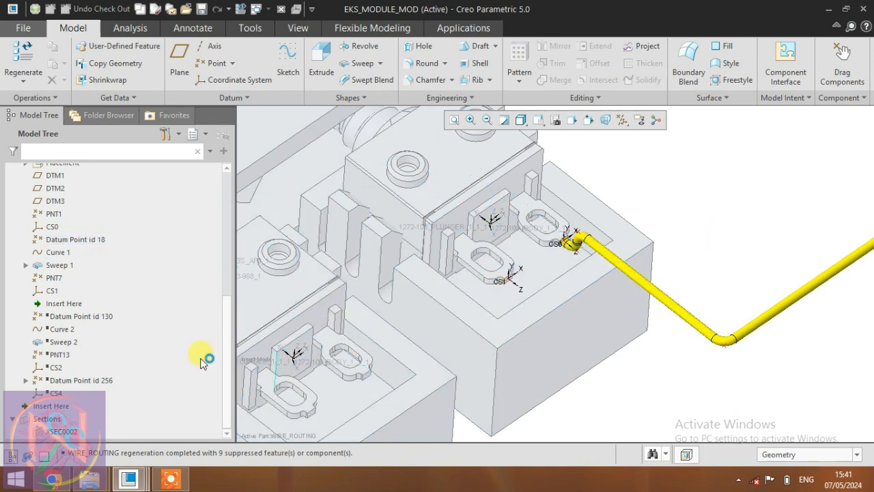
Move the WIRE_ROUTING part's feature insertion point to directly after Sweep 2, restoring the second wire.
left_click_drag(79, 311, 58, 368)
left_click(61, 343)
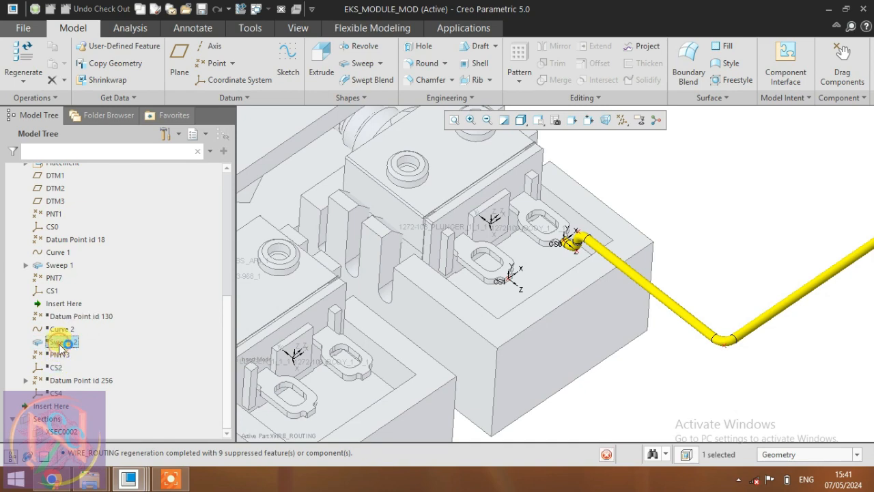
right_click(62, 344)
left_click(104, 352)
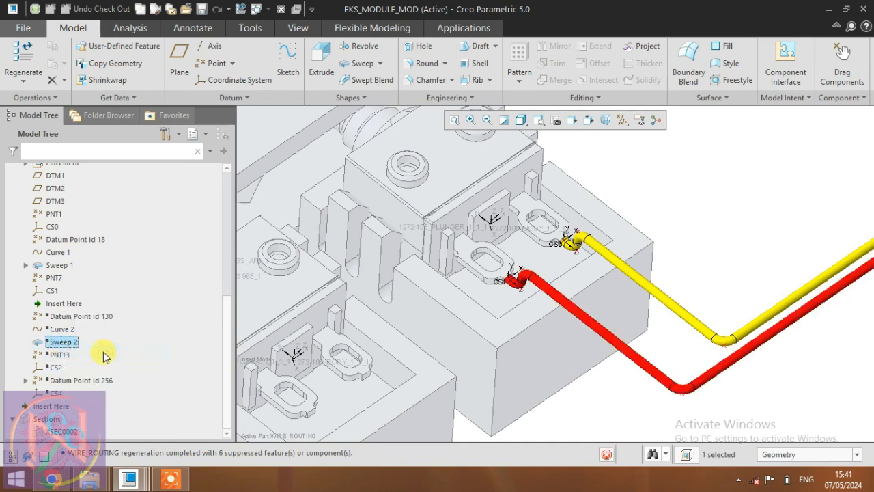
scroll(667, 227, "up", 3)
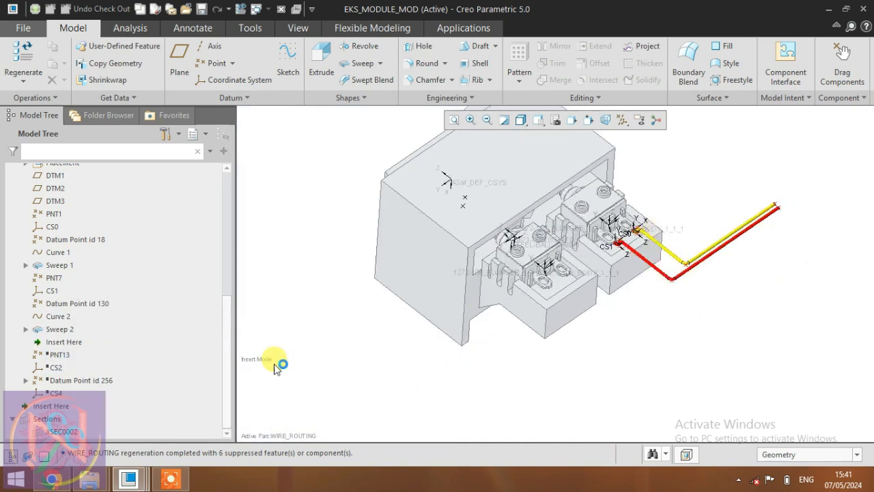
left_click(265, 368)
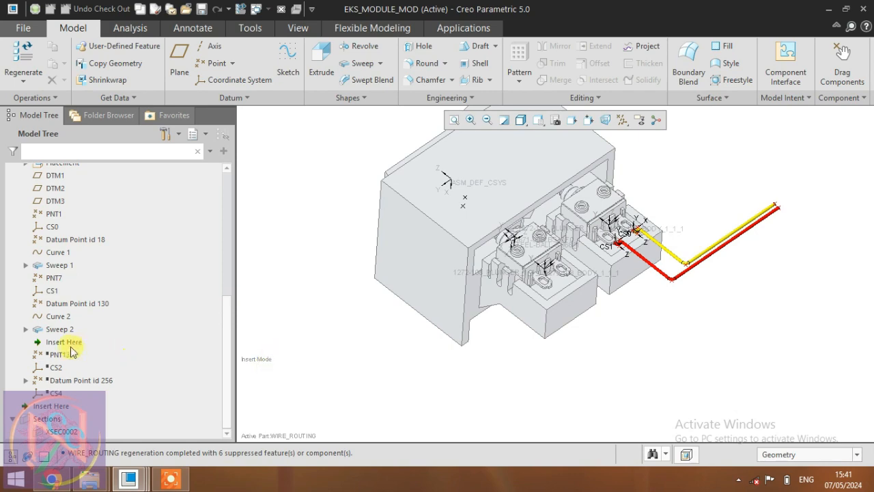
Move the WIRE_ROUTING part's feature insertion point to directly after CS2, restoring PNT13 and CS2 at the other micro switch.
scroll(575, 276, "down", 3)
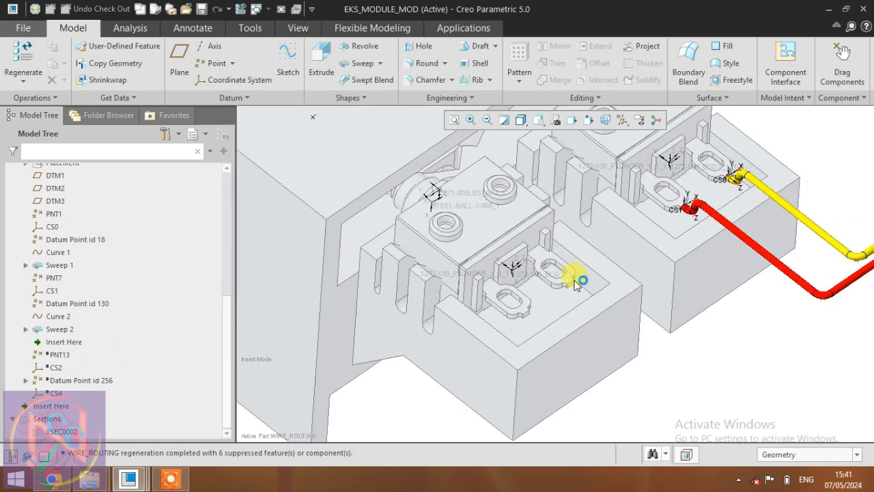
scroll(574, 280, "down", 2)
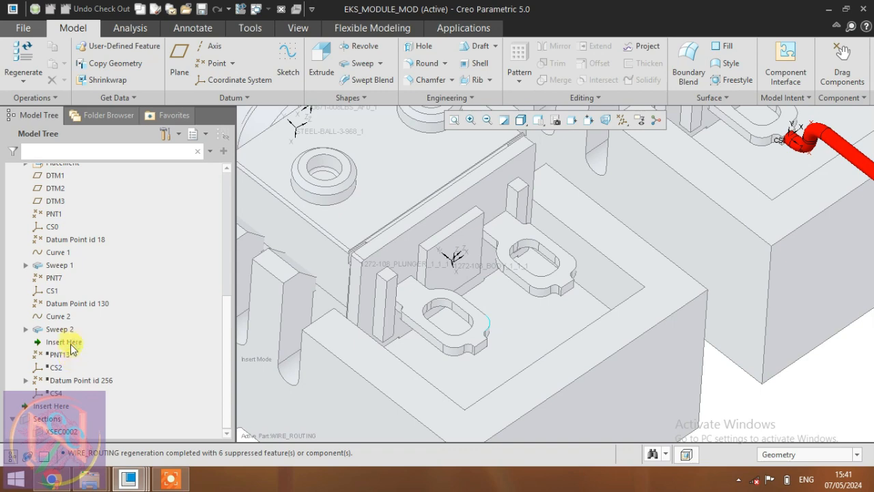
left_click(74, 381)
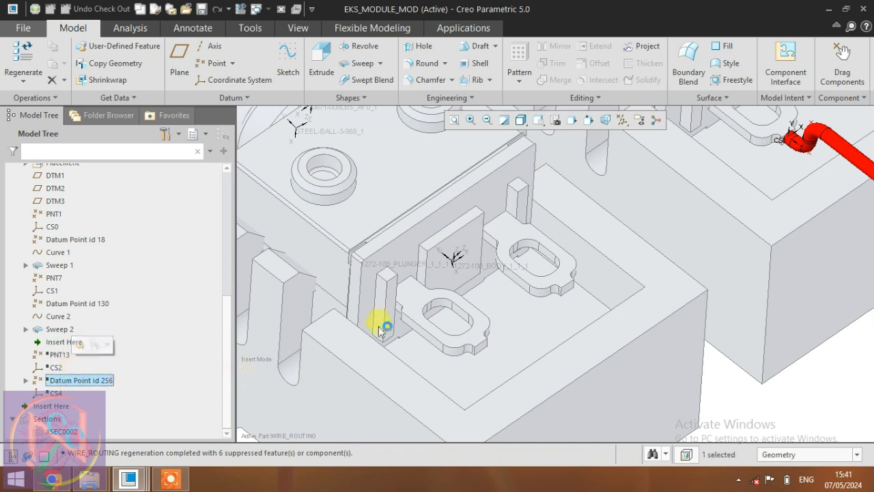
scroll(423, 308, "up", 5)
left_click(628, 327)
scroll(615, 205, "down", 1)
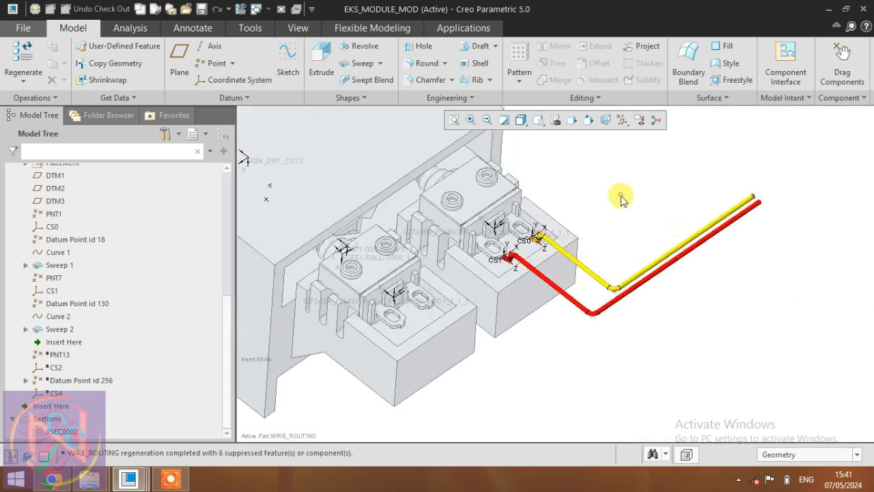
scroll(421, 307, "down", 4)
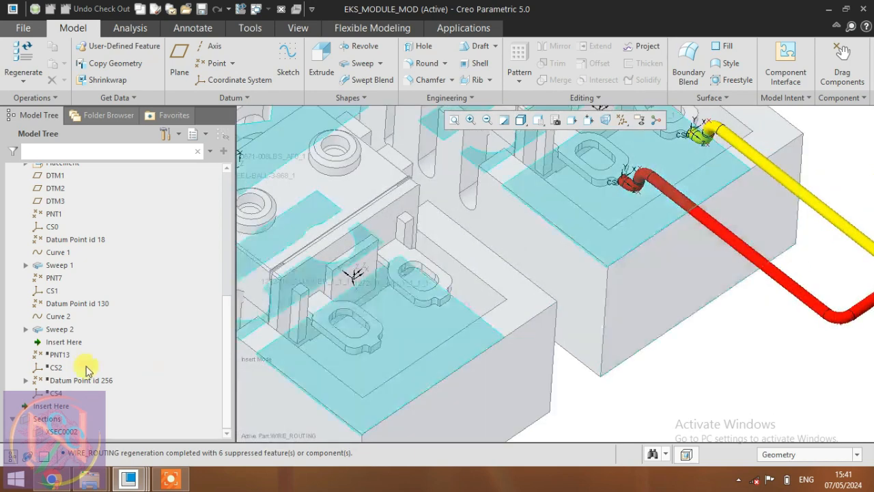
left_click(62, 380)
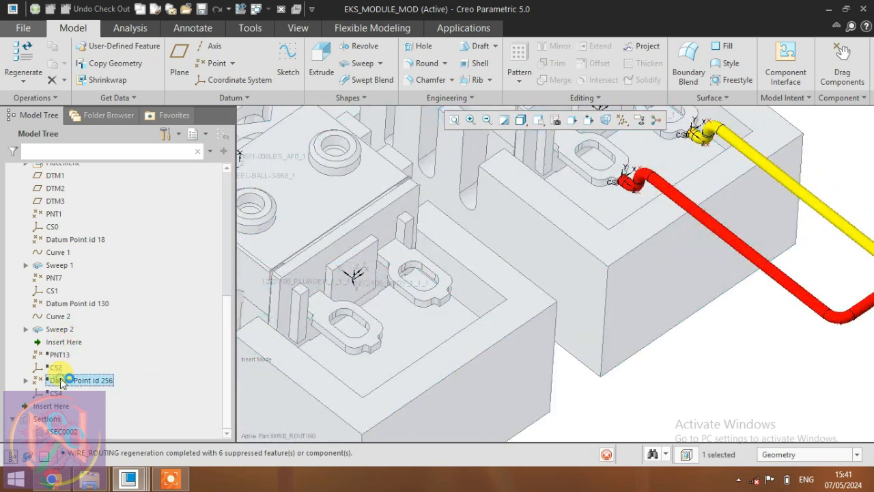
right_click(62, 380)
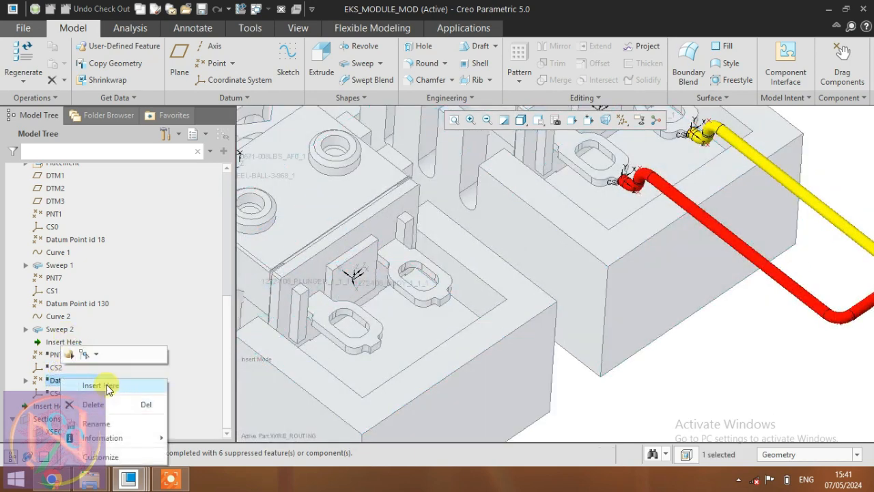
left_click(82, 387)
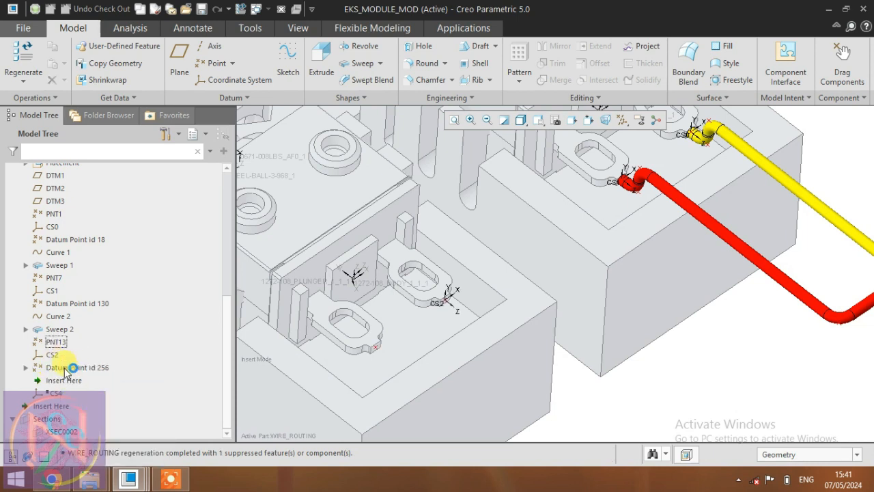
right_click(54, 356)
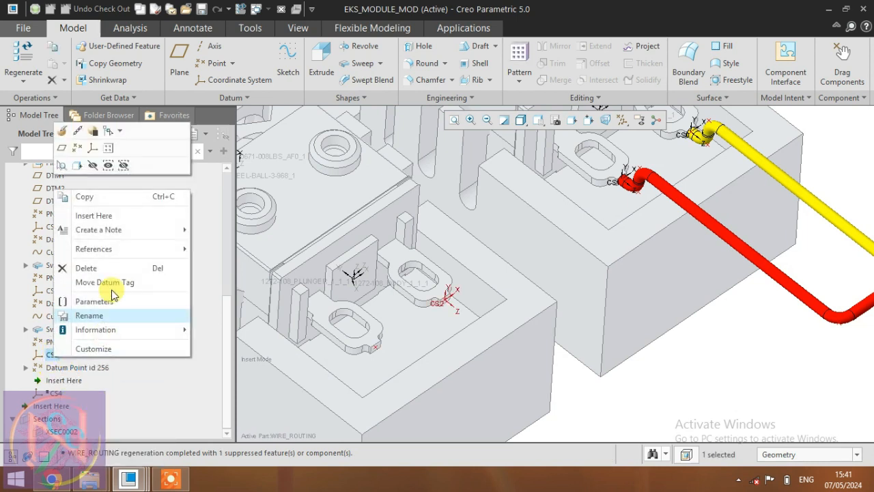
left_click(103, 215)
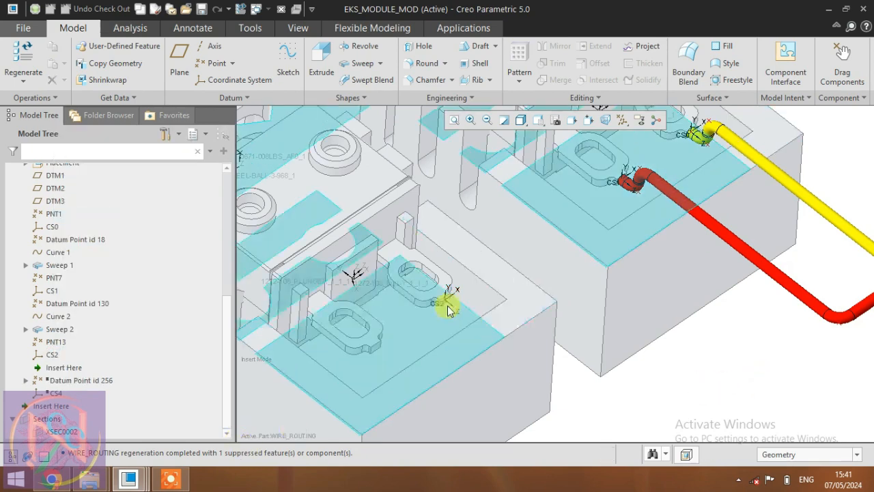
Examine CS2 on the end face of the micro switch terminal and compare it with the yellow and red wires' starting terminals.
scroll(444, 286, "up", 5)
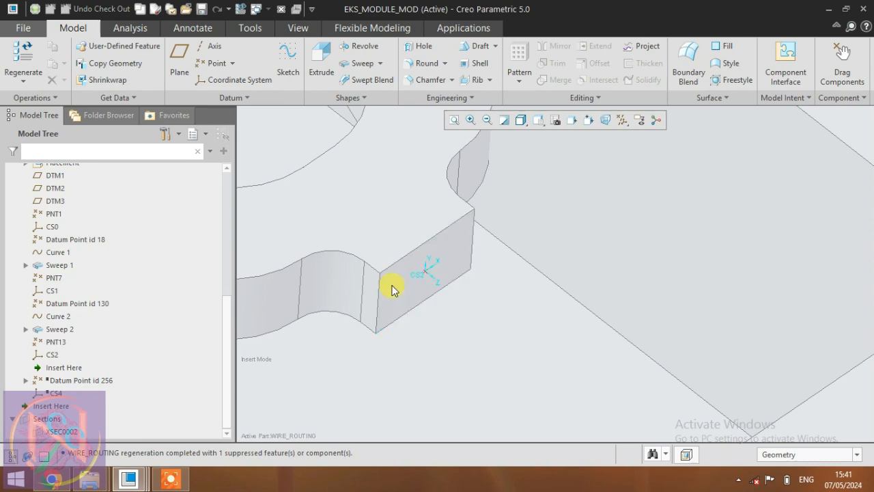
scroll(401, 328, "down", 4)
scroll(402, 328, "down", 4)
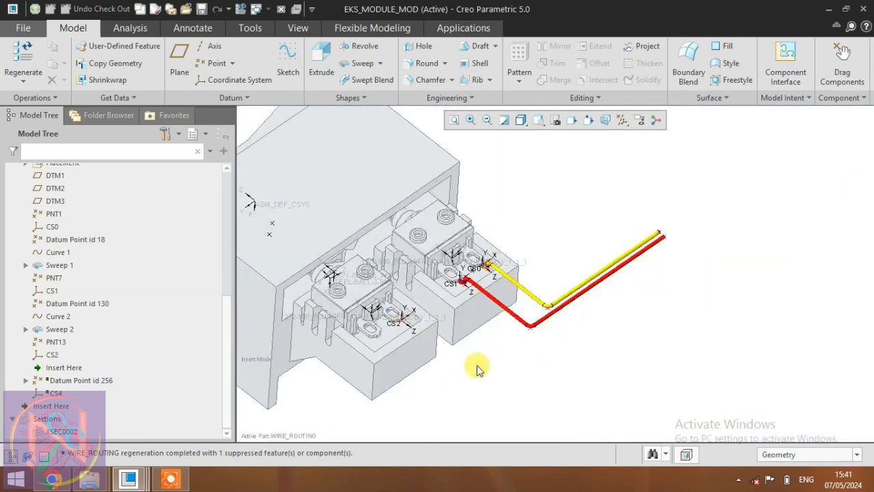
scroll(410, 330, "up", 4)
scroll(408, 328, "down", 3)
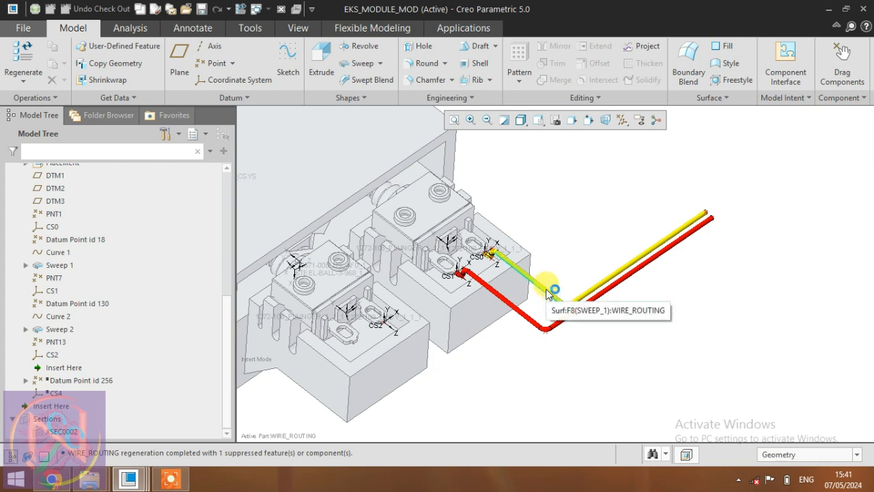
left_click_drag(546, 293, 598, 287)
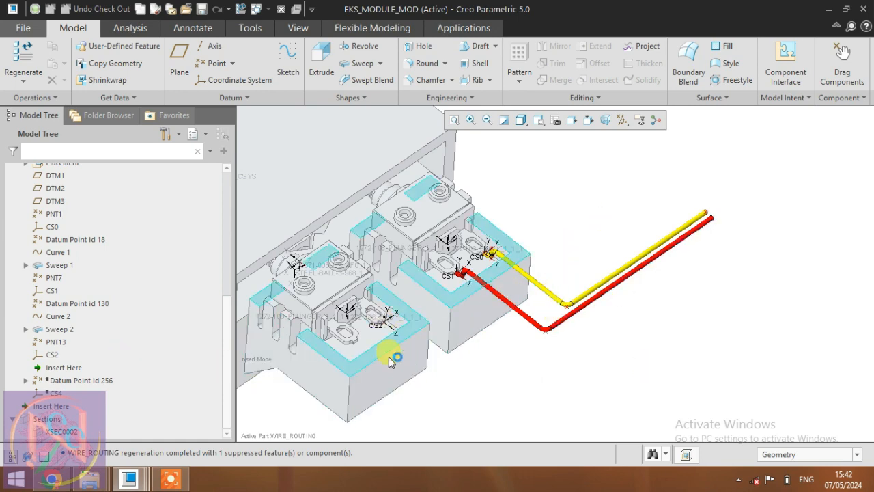
scroll(387, 328, "down", 5)
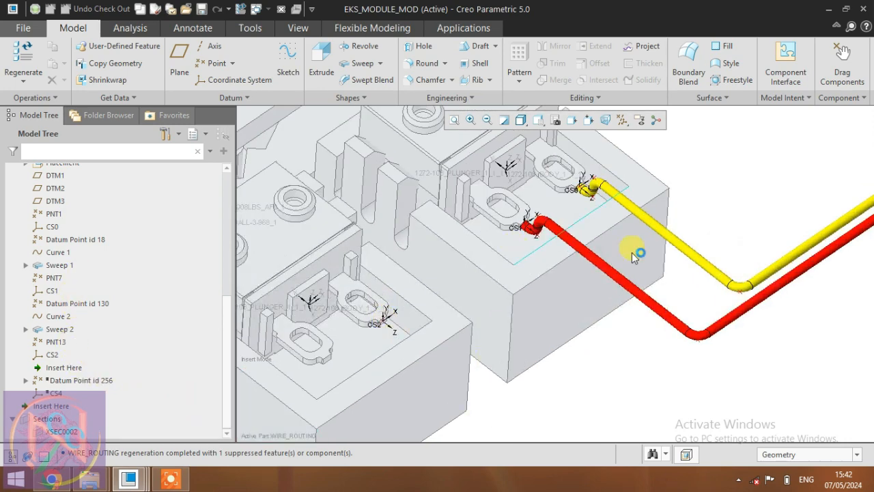
Copy Sweep 1, Curve 1 and Datum Point id 18 of the yellow wire together.
left_click(56, 265)
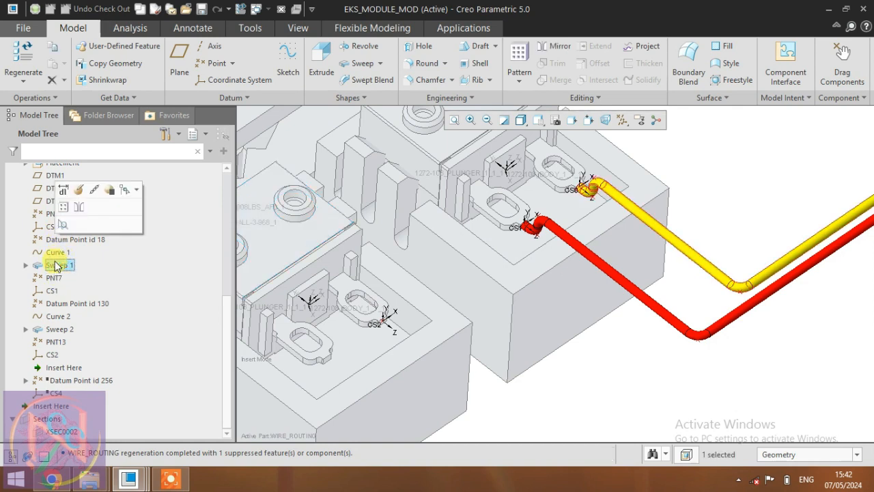
left_click(59, 252, "ctrl")
left_click(65, 241, "ctrl")
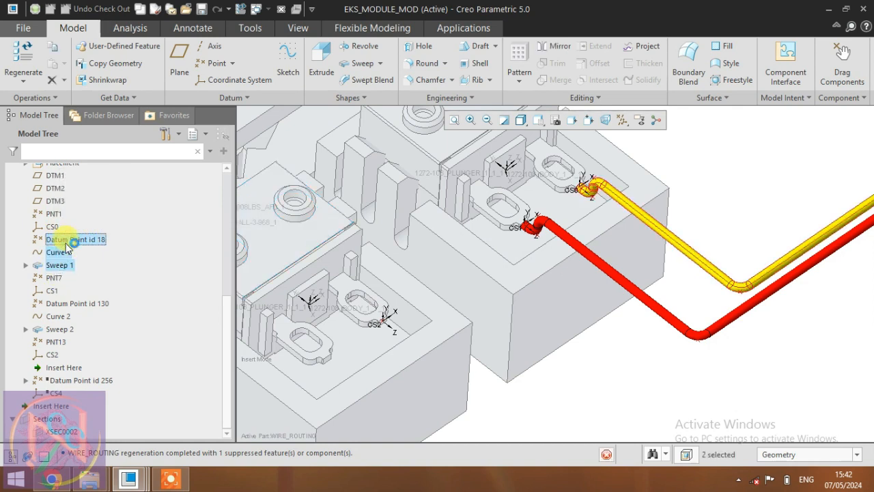
right_click(66, 247)
left_click(93, 246)
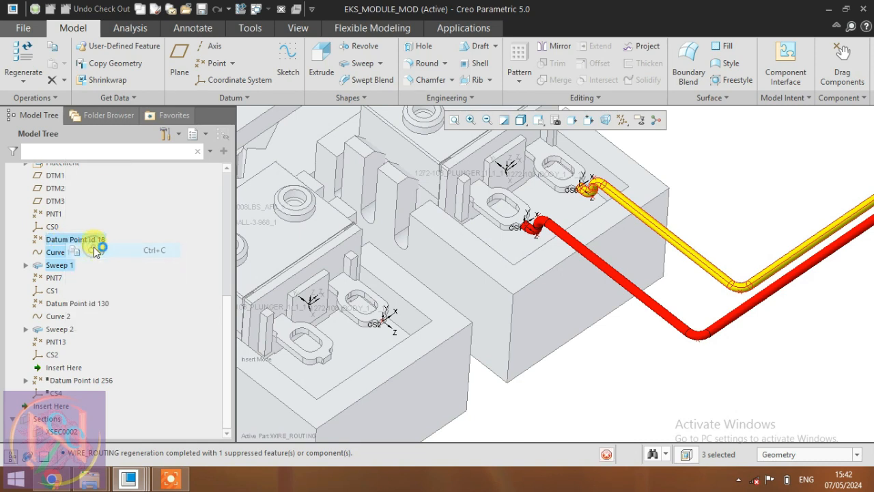
left_click(681, 378)
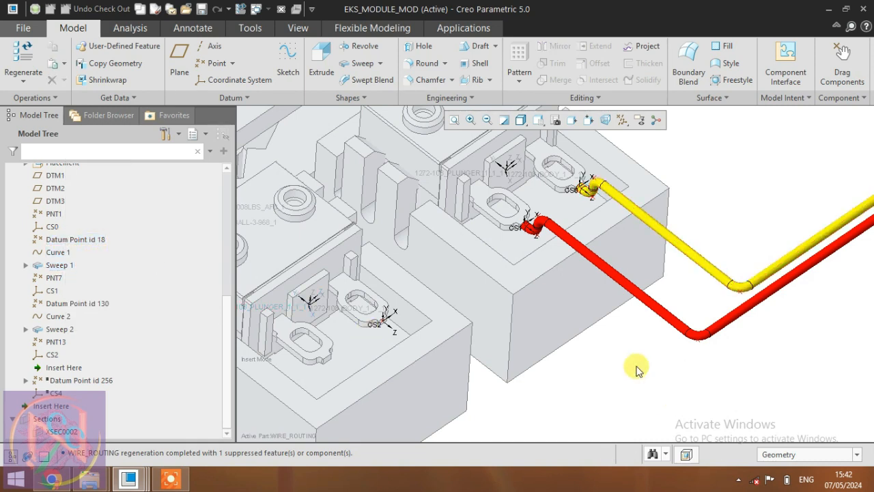
Paste the copied wire features, using CS2 as the datum points' reference coordinate system and keeping all offset values.
right_click(635, 367)
mouse_move(665, 412)
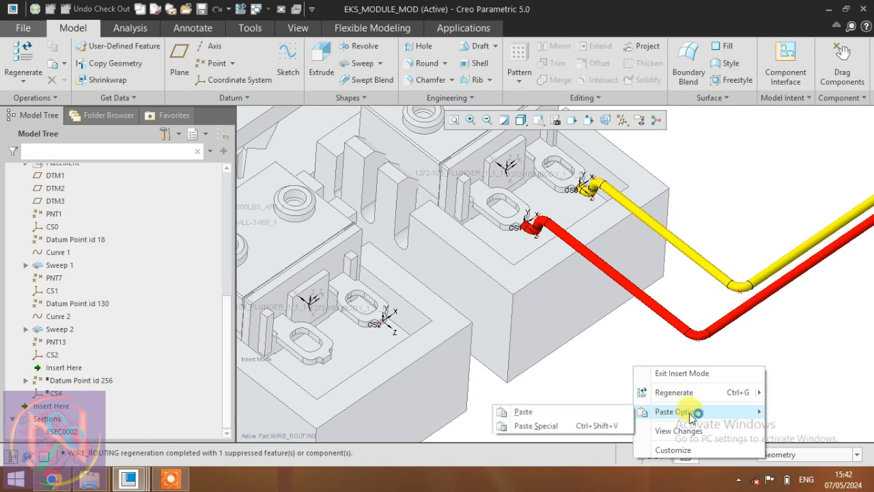
left_click(550, 411)
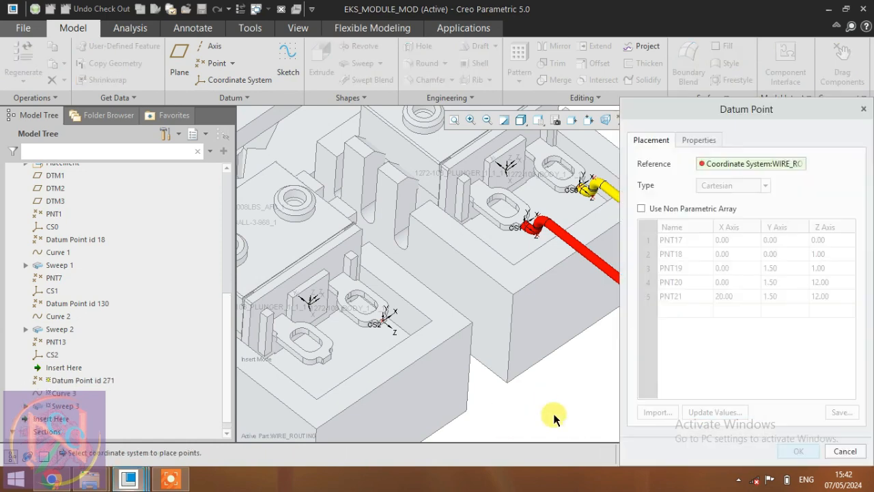
left_click(716, 169)
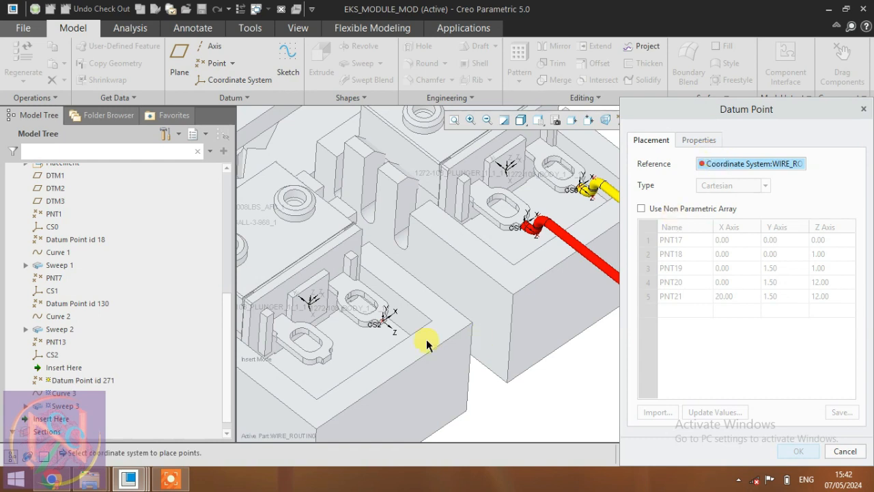
left_click(377, 323)
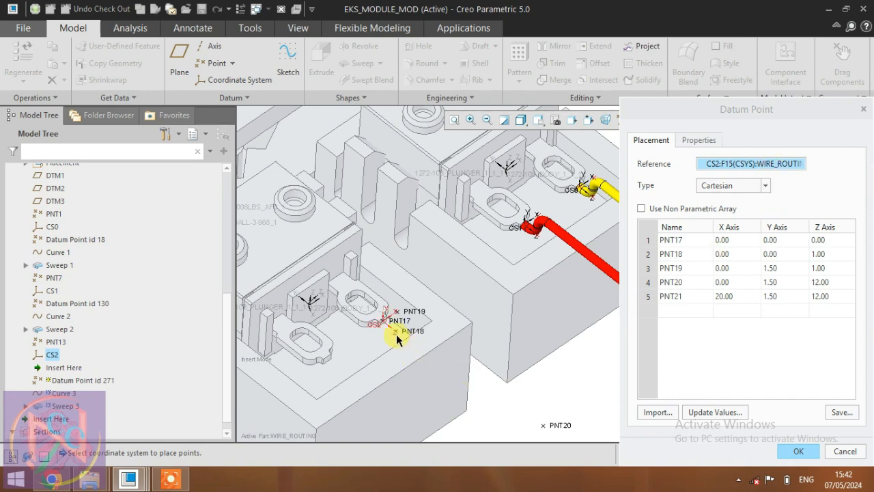
scroll(383, 321, "down", 3)
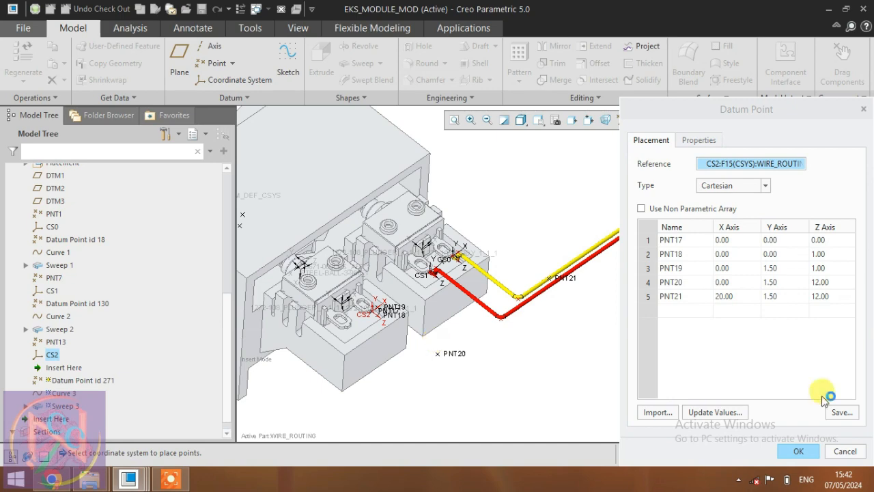
left_click(797, 451)
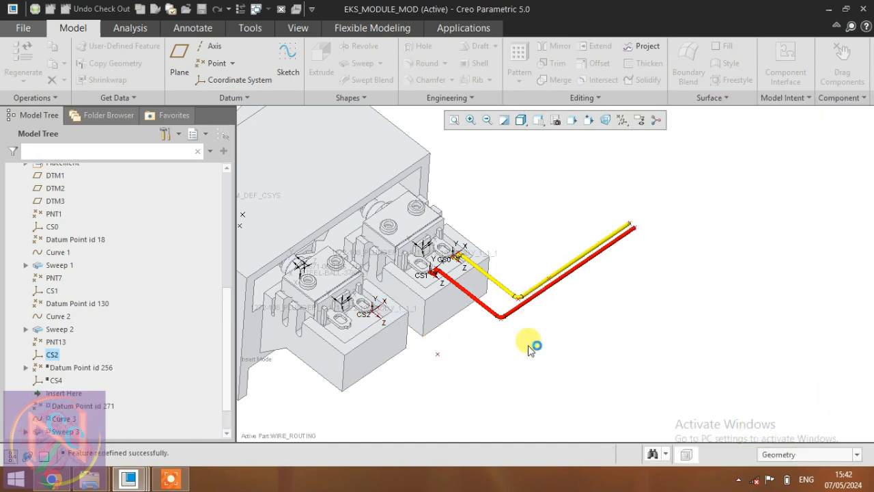
left_click(591, 367)
Redefine Datum Point id 271 of the pasted wire, setting PNT20's Z offset to 14.
mouse_move(499, 362)
middle_mouse_down()
mouse_move(491, 312)
mouse_move(511, 363)
mouse_move(498, 347)
middle_mouse_up()
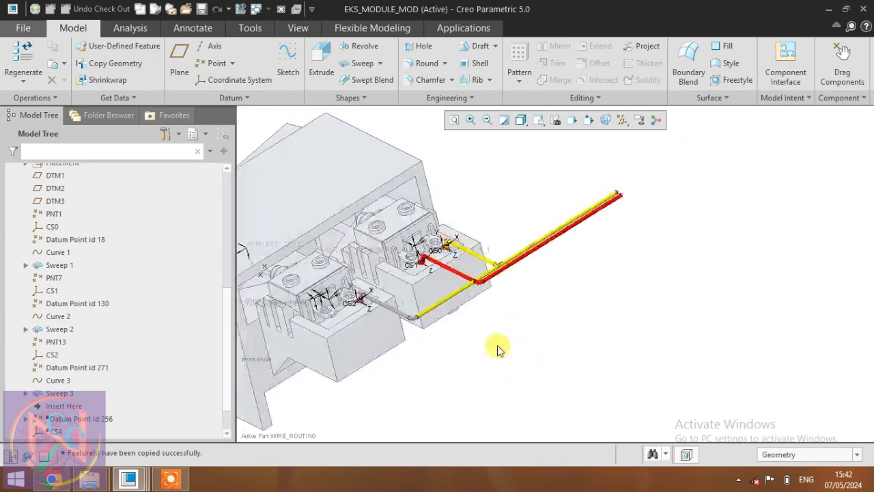
scroll(470, 298, "up", 5)
scroll(475, 280, "down", 4)
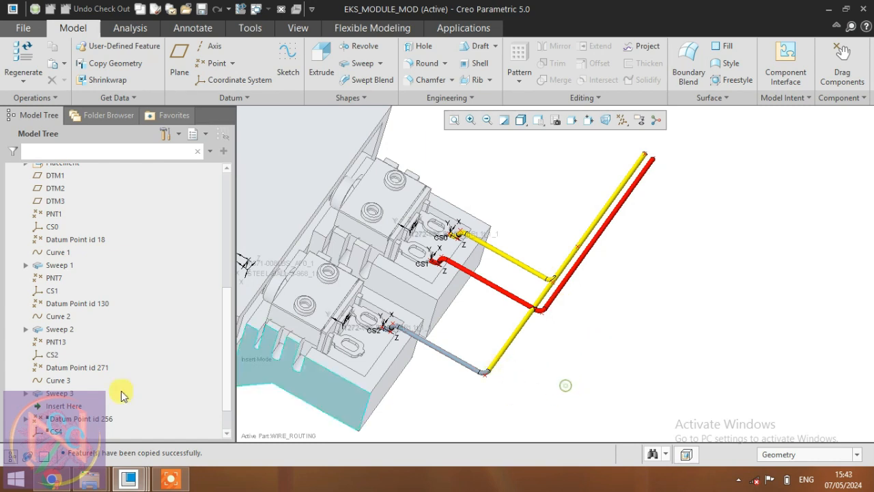
left_click(72, 367)
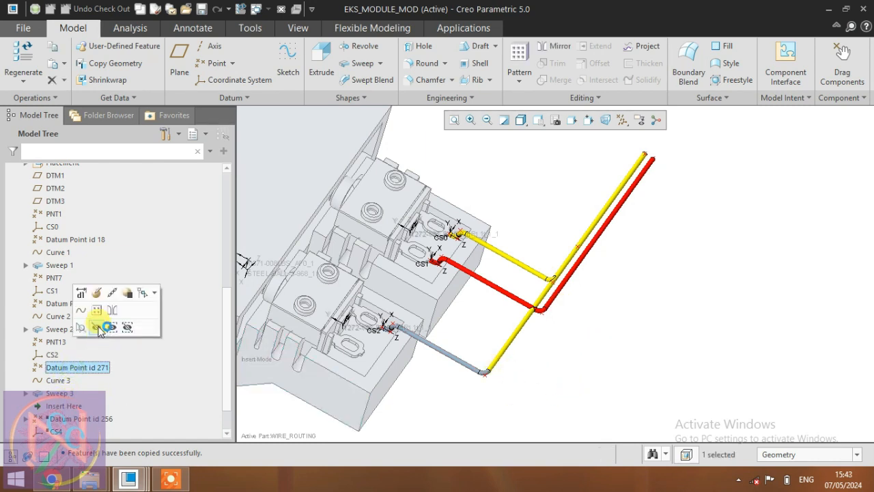
left_click(100, 293)
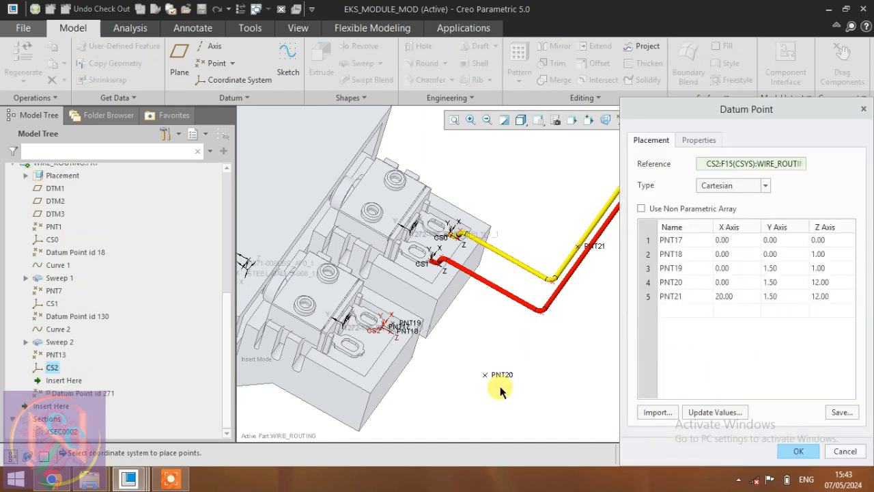
left_click(690, 284)
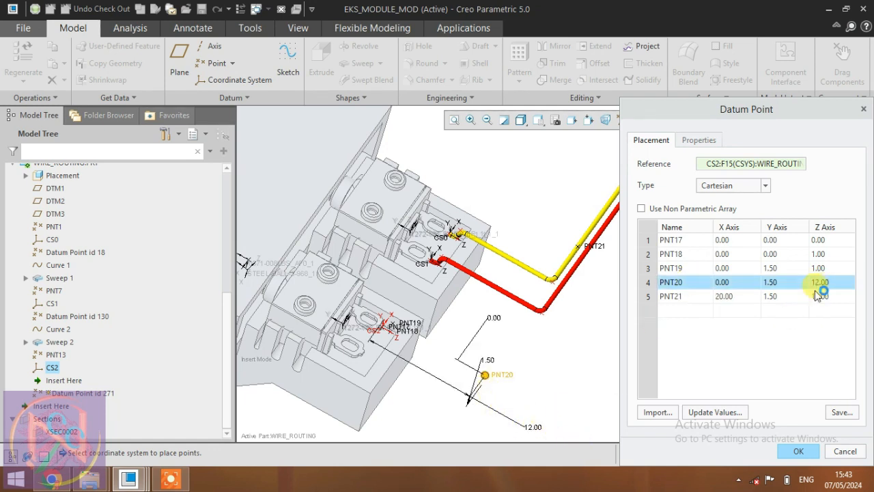
scroll(545, 367, "up", 5)
mouse_move(542, 360)
middle_mouse_down()
mouse_move(549, 333)
mouse_move(555, 362)
middle_mouse_up()
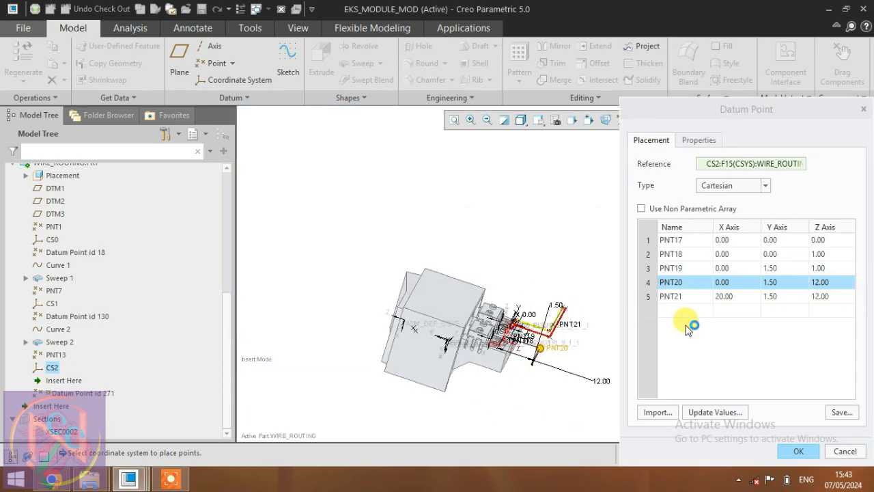
scroll(564, 382, "down", 2)
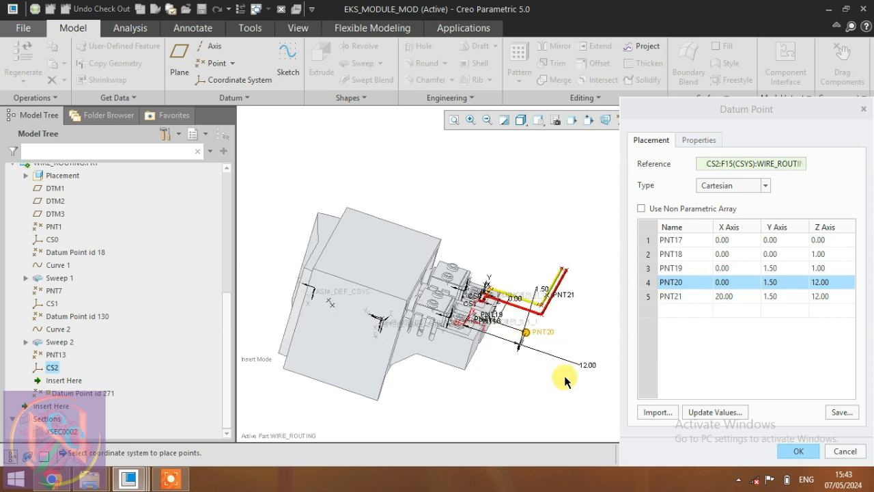
left_click(833, 282)
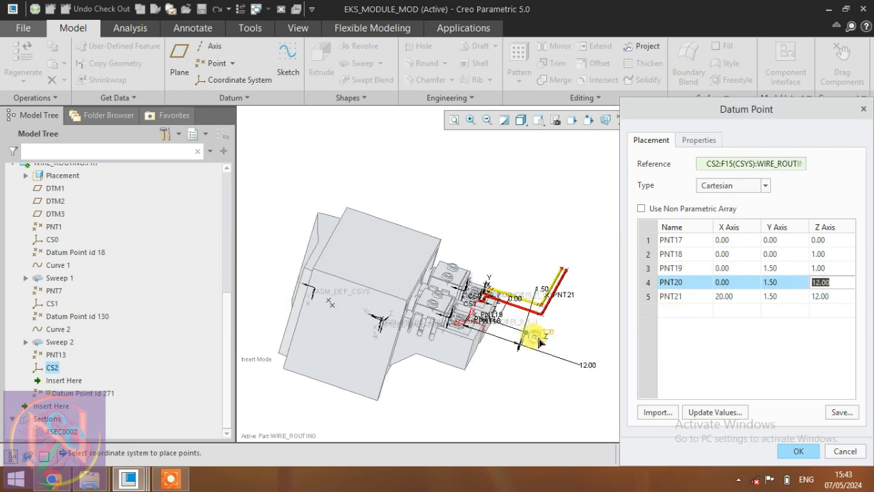
left_click_drag(540, 342, 553, 344)
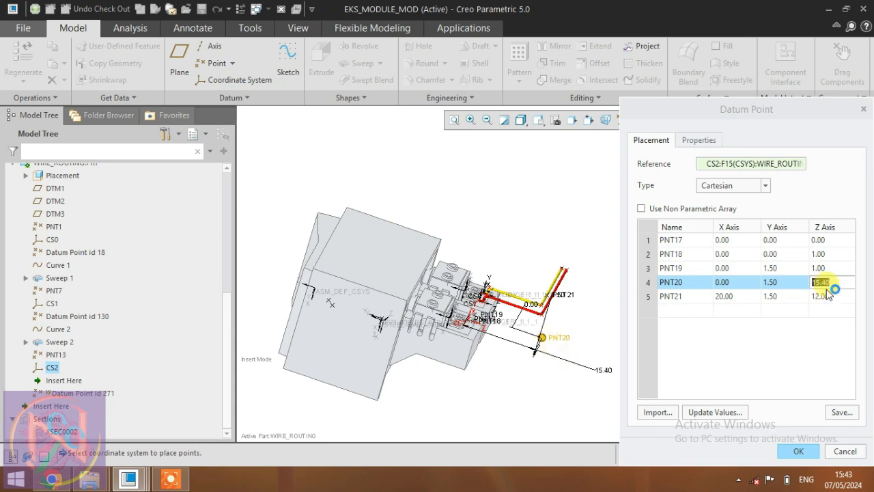
left_click_drag(840, 281, 810, 281)
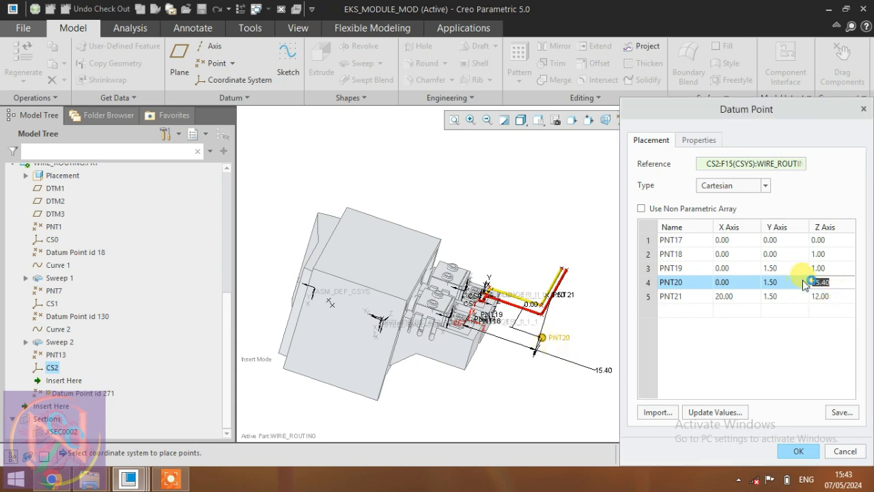
type("14")
key("Return")
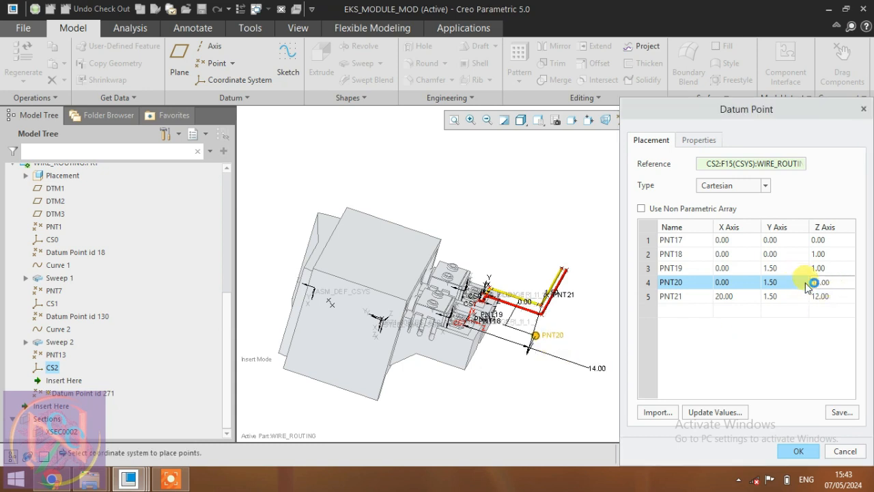
Set PNT21's Z offset to 14 and X offset to 34 so the route ends beside the other wires, and accept the redefined points.
left_click(826, 295)
key("Return")
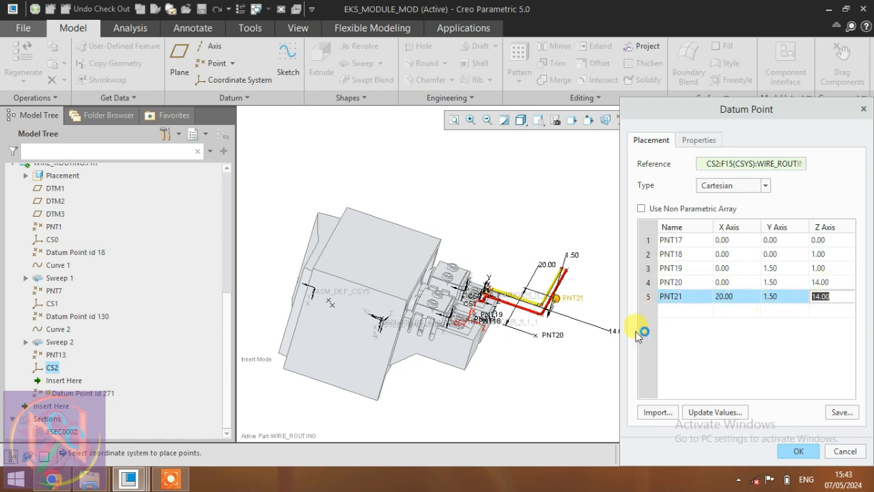
left_click(724, 295)
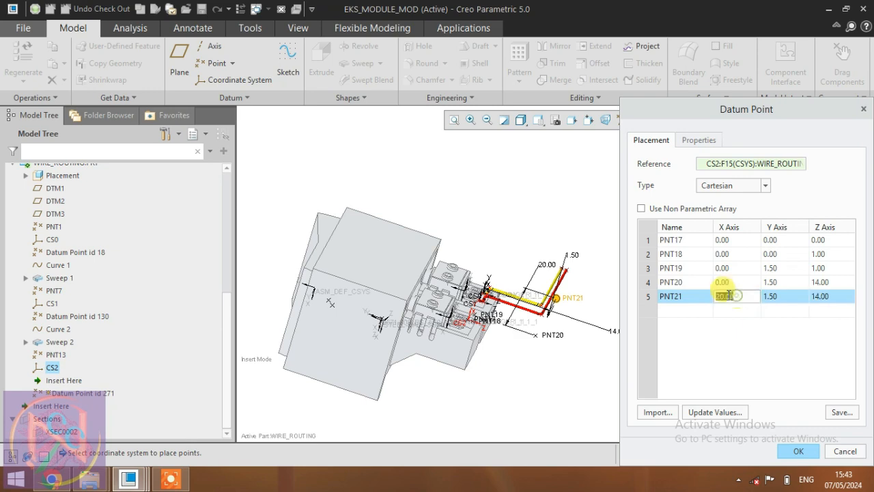
scroll(572, 298, "up", 3)
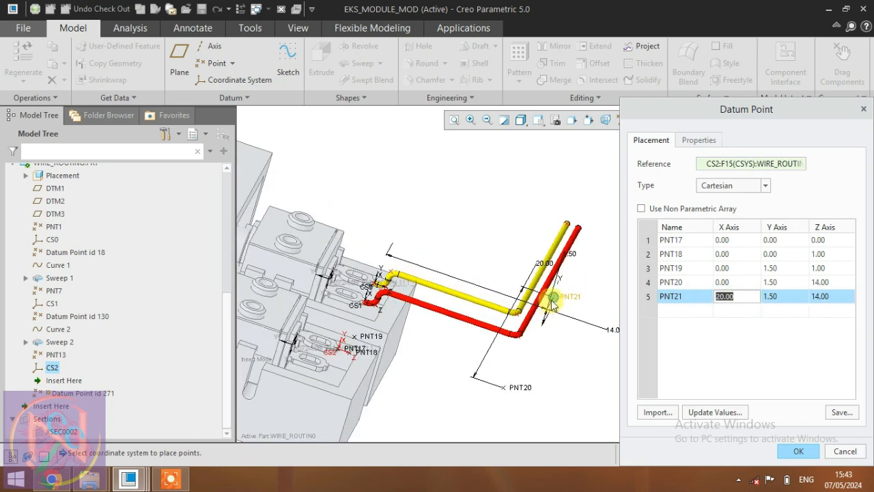
mouse_move(552, 305)
middle_mouse_down()
mouse_move(503, 312)
mouse_move(554, 316)
middle_mouse_up()
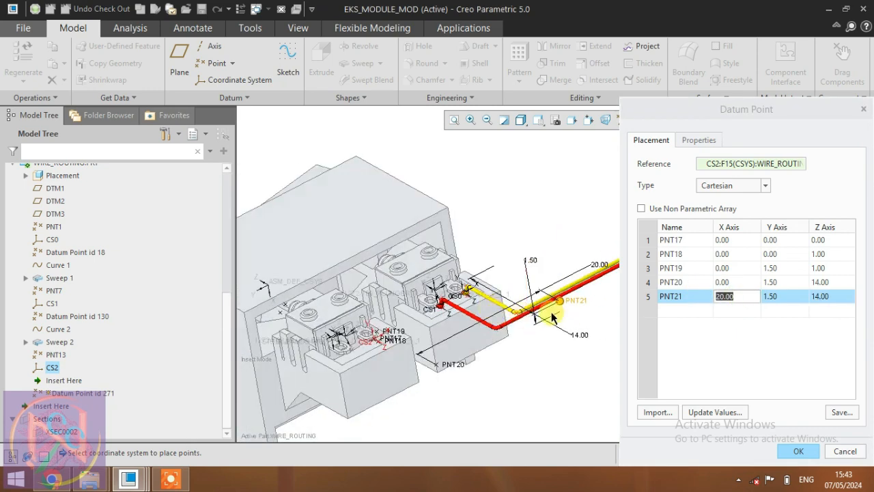
left_click_drag(558, 304, 604, 284)
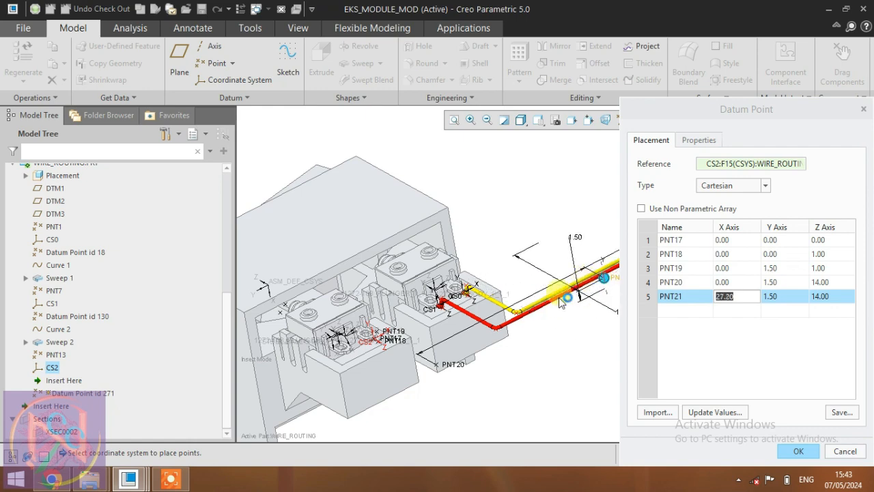
scroll(539, 298, "up", 3)
scroll(506, 303, "down", 4)
scroll(506, 308, "up", 3)
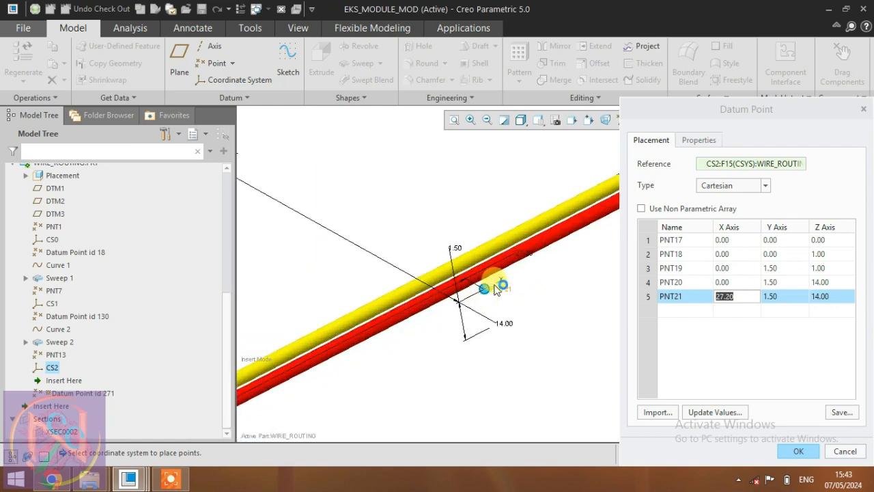
left_click_drag(497, 288, 571, 234)
scroll(410, 312, "down", 3)
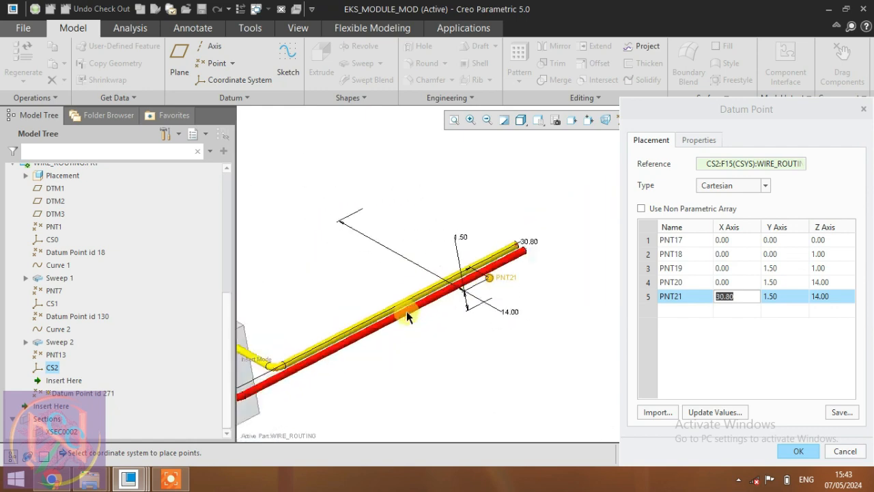
left_click_drag(504, 280, 538, 261)
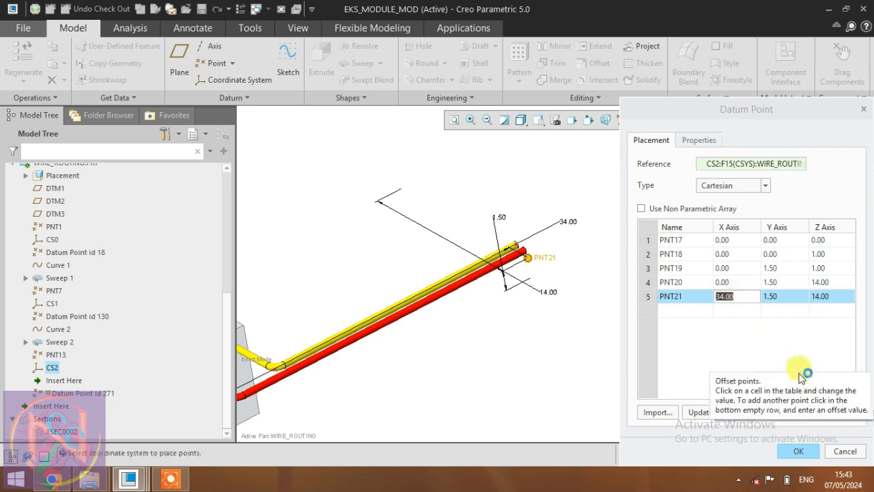
left_click(798, 451)
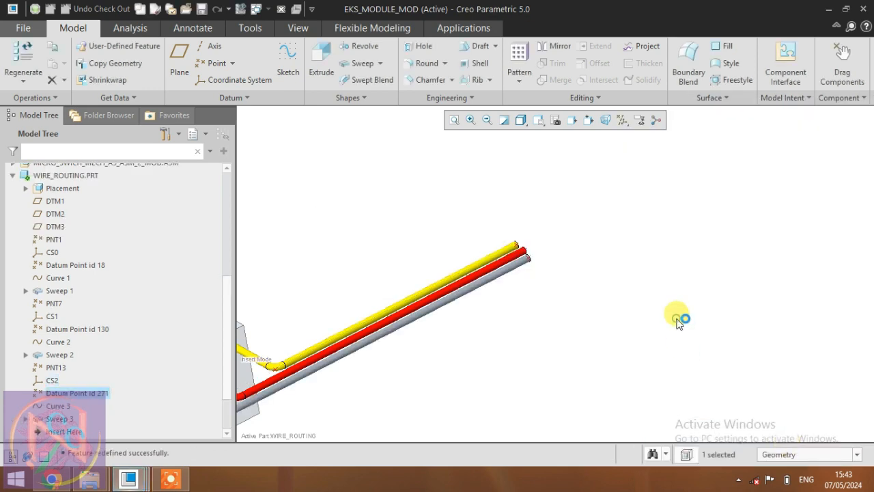
Apply the green appearance to the whole copied wire at CS2, selecting it as an intent surface.
scroll(707, 221, "up", 6)
scroll(585, 260, "down", 2)
middle_click_drag(585, 261, 717, 318)
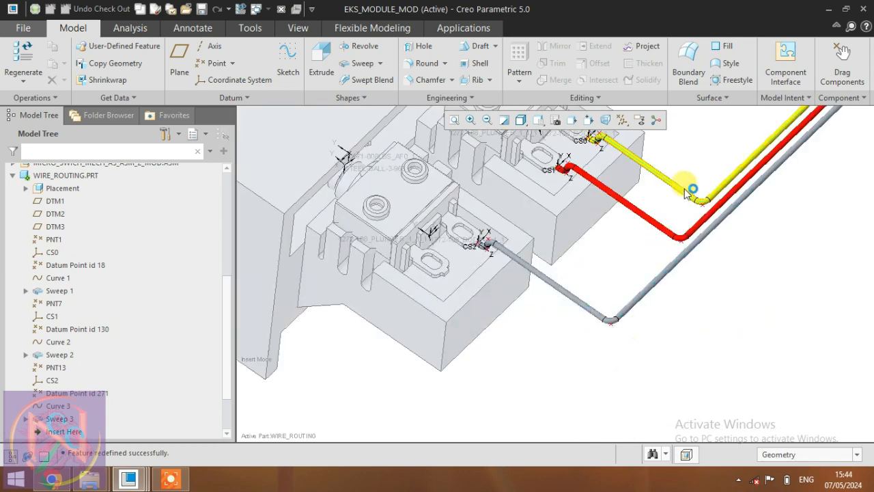
left_click(572, 298)
left_click(547, 367)
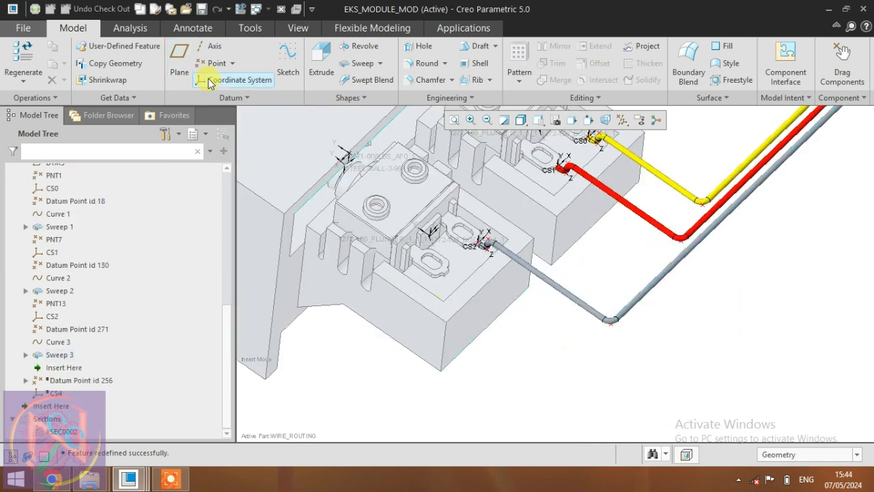
left_click(298, 27)
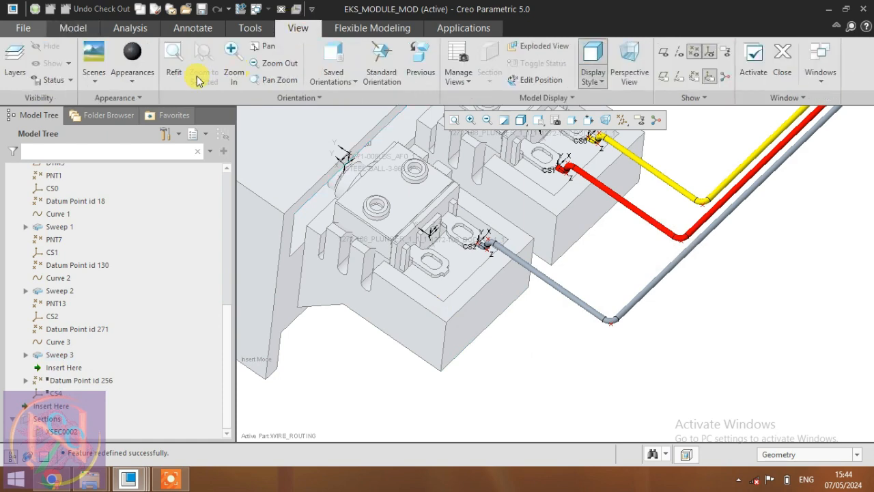
left_click(130, 75)
left_click(205, 171)
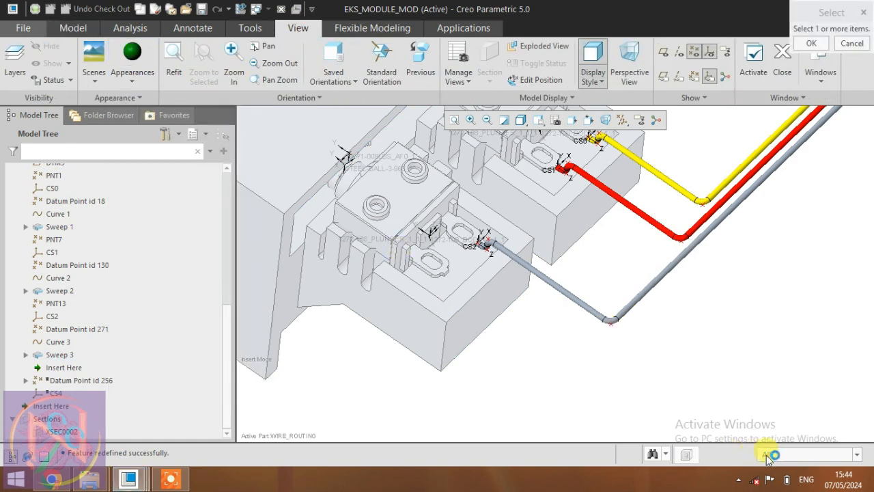
left_click(767, 454)
left_click(778, 422)
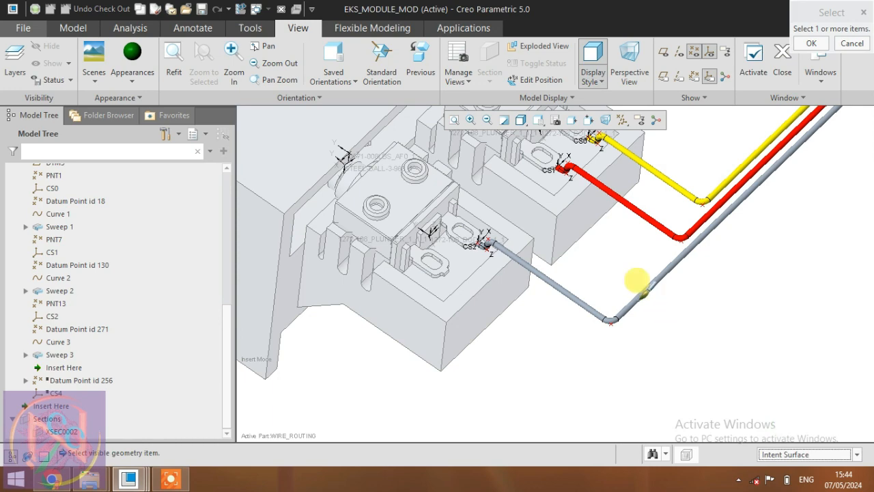
left_click(647, 284)
middle_click(710, 290)
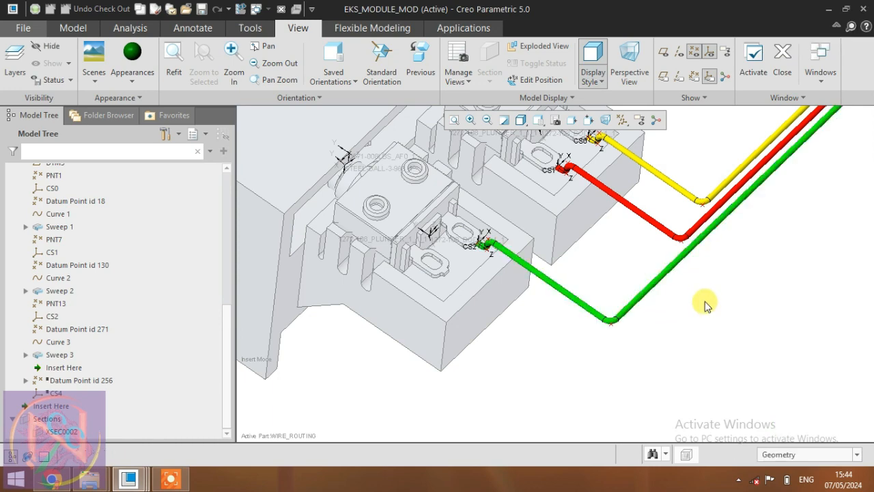
mouse_move(590, 323)
middle_mouse_down()
mouse_move(617, 330)
mouse_move(591, 312)
mouse_move(599, 324)
middle_mouse_up()
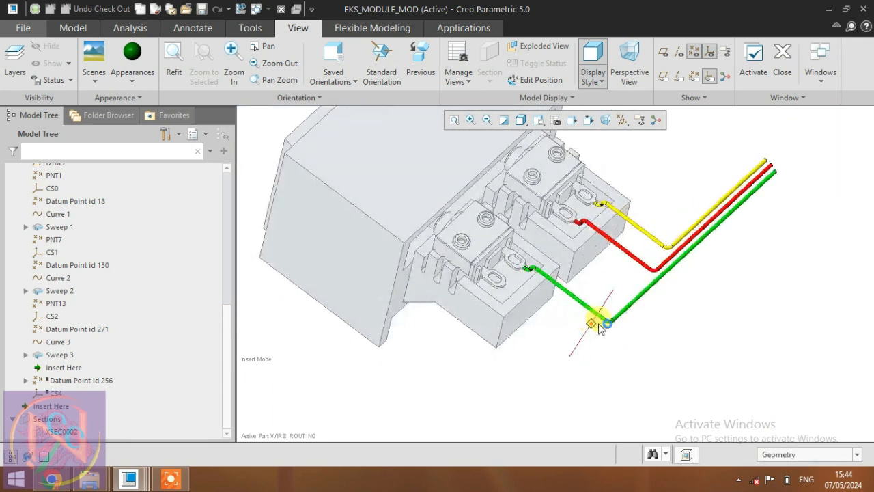
left_click(520, 379)
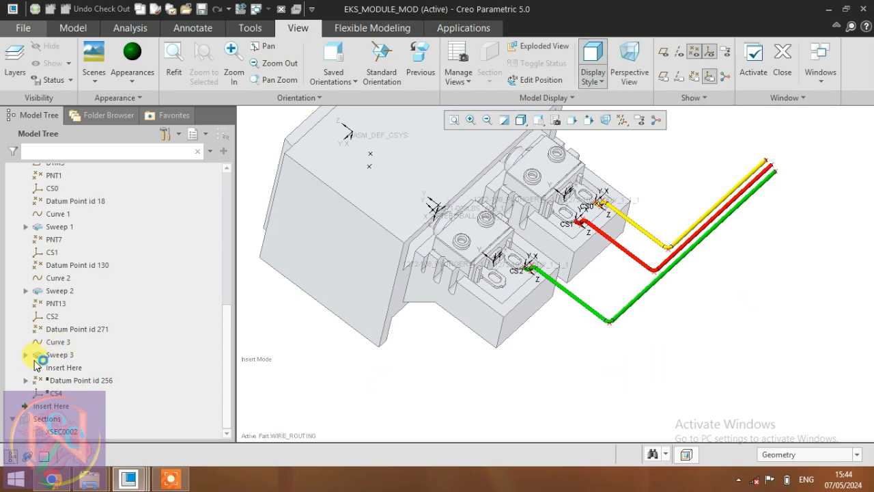
right_click(60, 394)
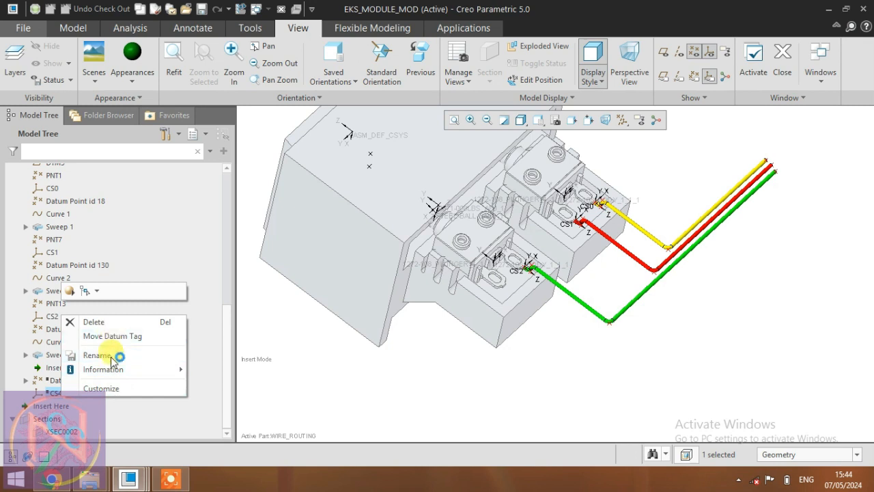
left_click(320, 371)
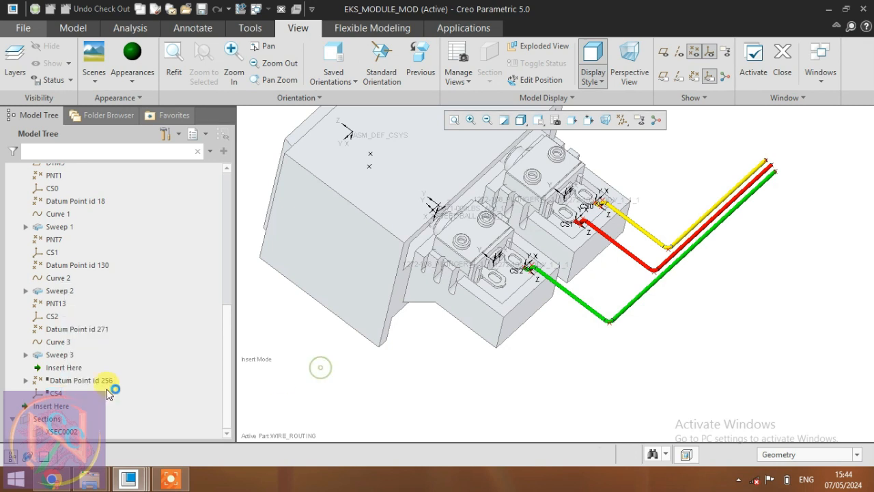
right_click(60, 394)
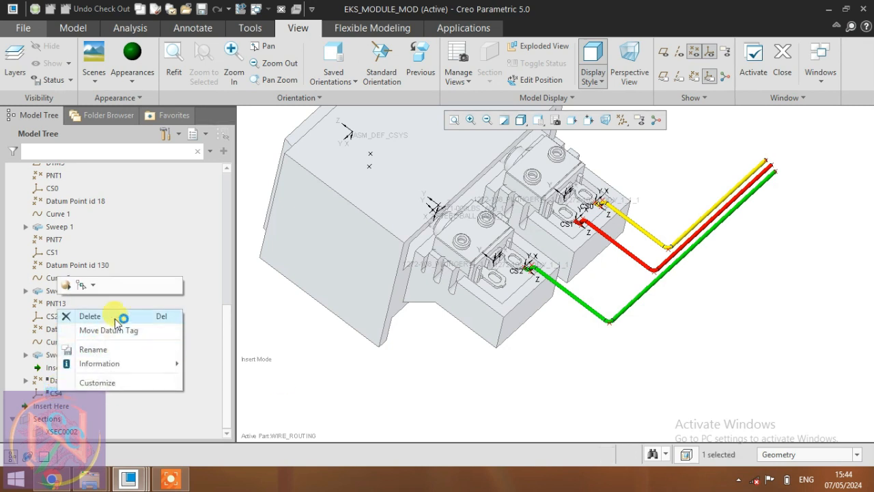
left_click(365, 379)
Move the WIRE_ROUTING part's feature insertion point to directly after Datum Point id 256, restoring that point.
left_click_drag(64, 366, 74, 388)
right_click(74, 385)
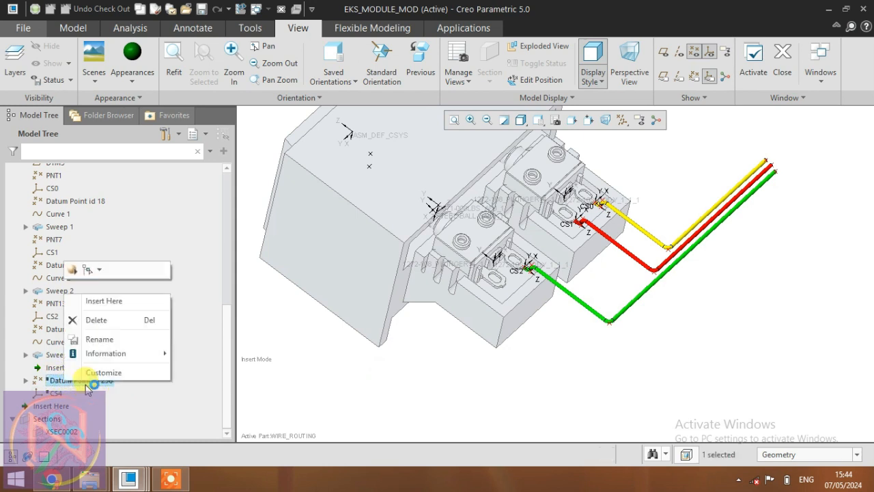
left_click(110, 302)
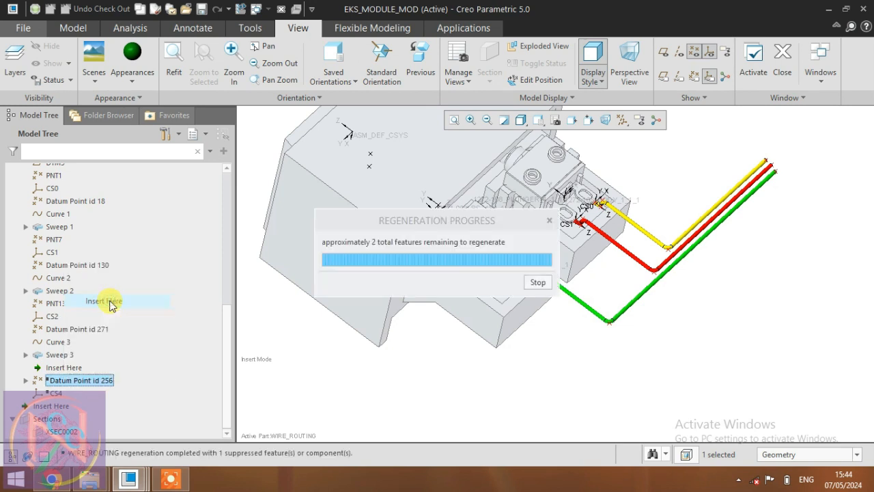
left_click(61, 394)
right_click(60, 395)
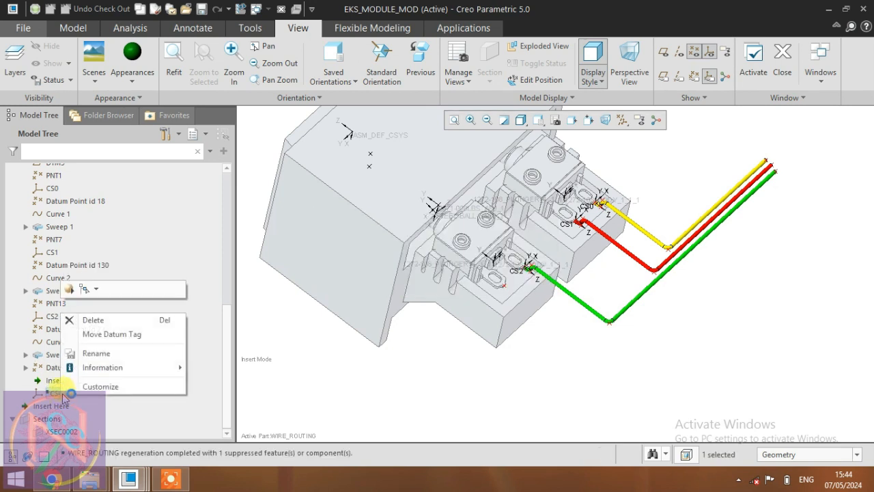
left_click(367, 351)
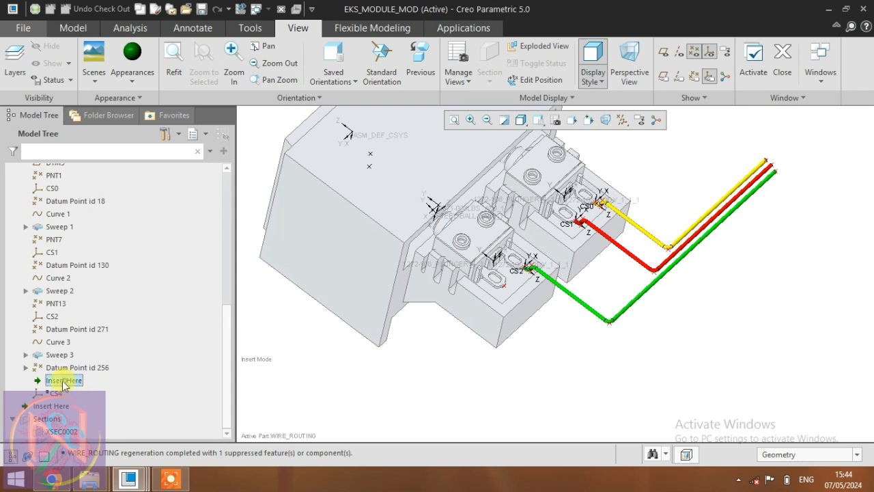
mouse_move(61, 380)
left_mouse_down()
mouse_move(57, 396)
mouse_move(60, 380)
left_mouse_up()
Open WIRE_ROUTING in its own window and move the feature insertion point to directly after CS4, restoring that coordinate system.
scroll(59, 351, "up", 3)
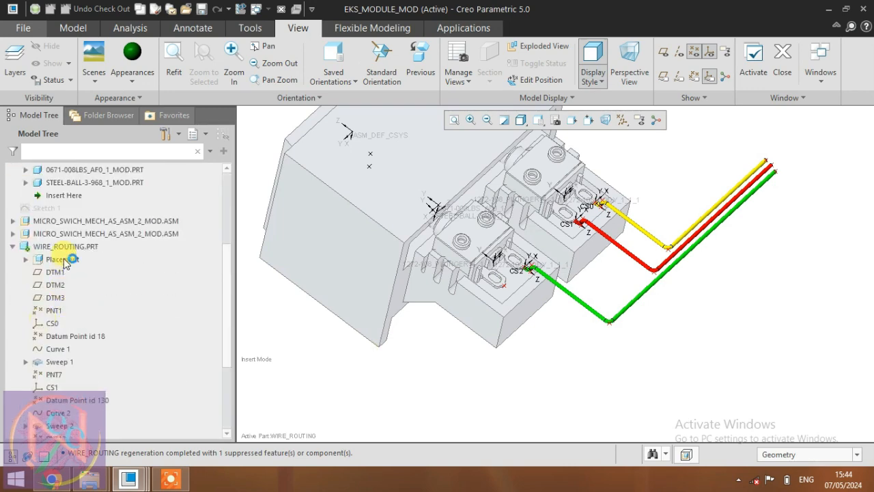
left_click(65, 246)
right_click(64, 247)
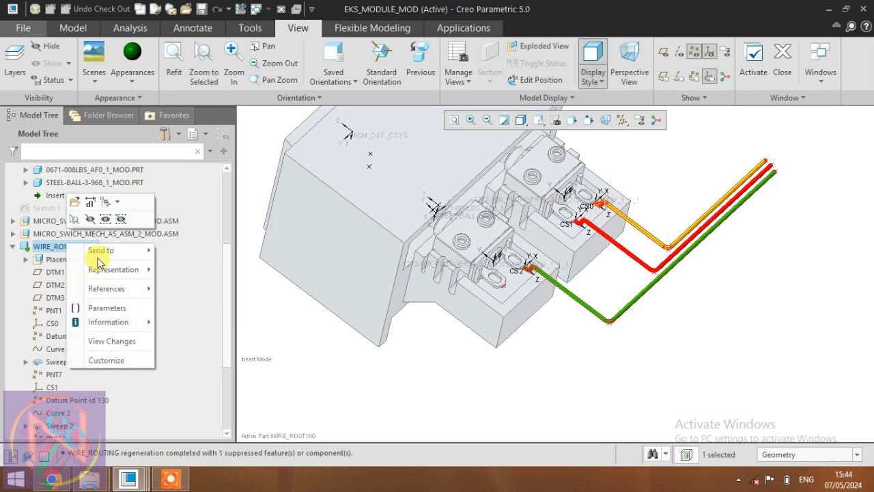
left_click(77, 202)
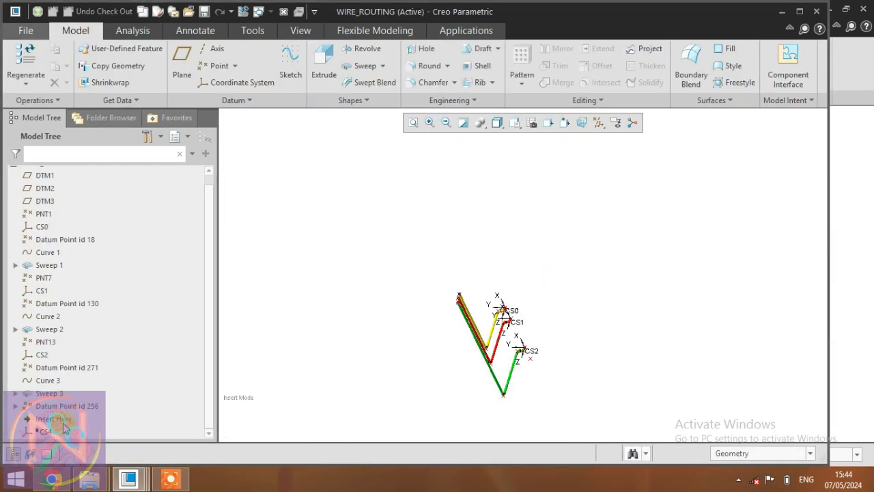
left_click_drag(60, 437, 62, 441)
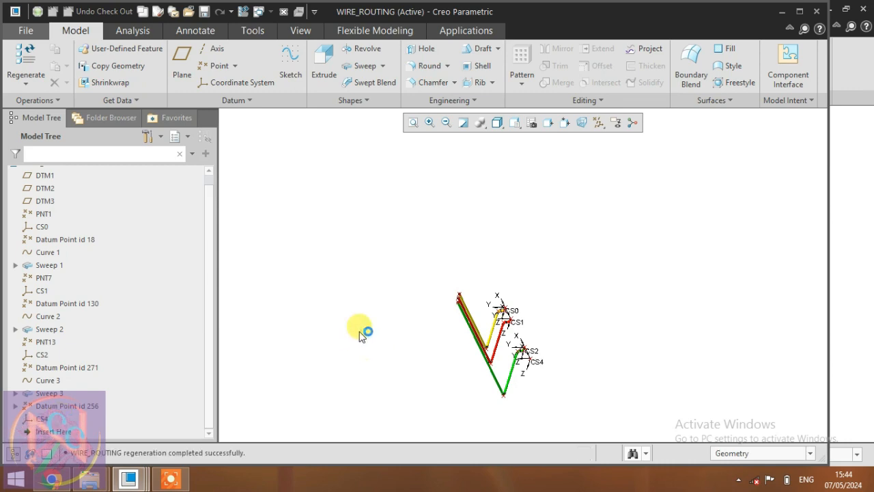
Return to the EKS_MODULE_MOD assembly, make WIRE_ROUTING the active part and locate CS4 at the micro switch terminal.
left_click(258, 12)
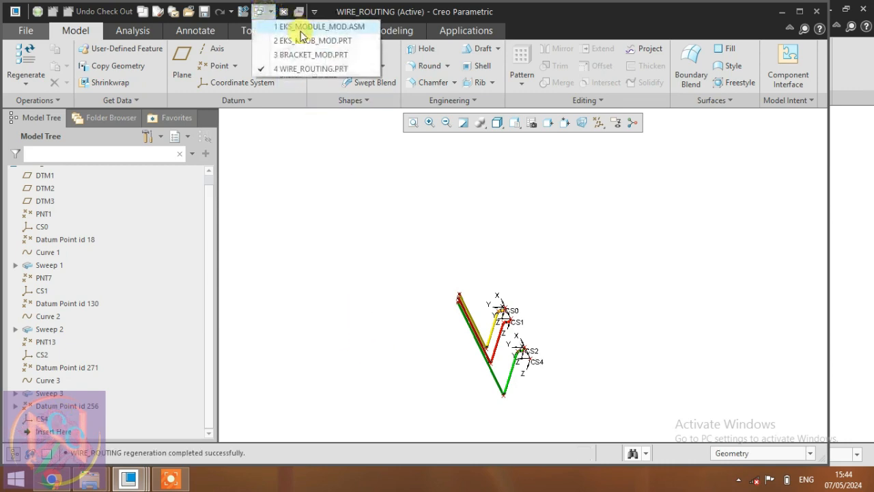
left_click(322, 28)
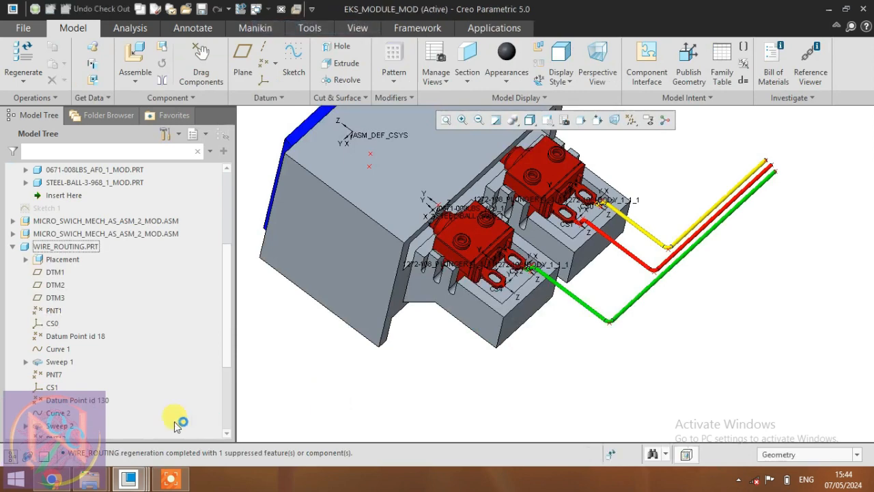
left_click(67, 246)
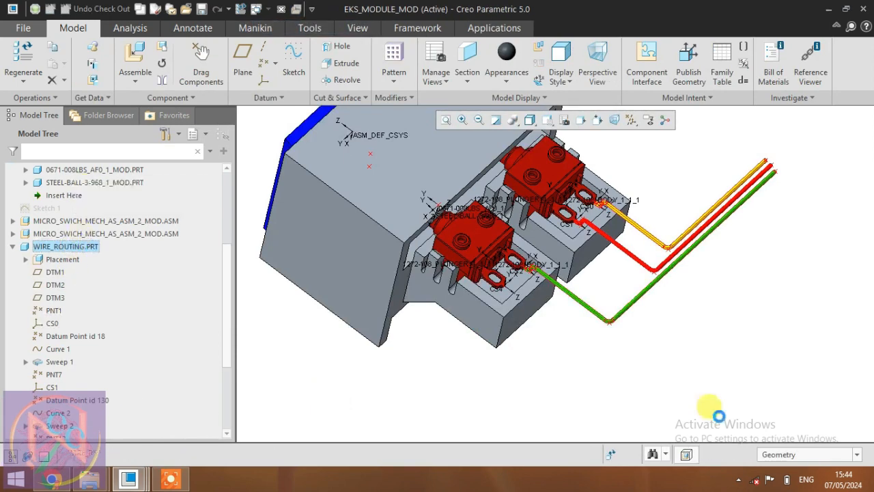
scroll(97, 390, "down", 4)
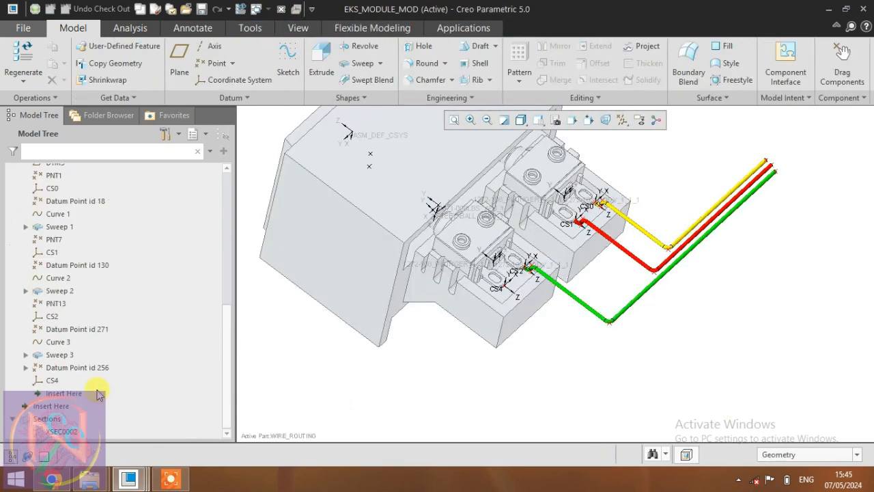
left_click(53, 379)
scroll(505, 281, "down", 5)
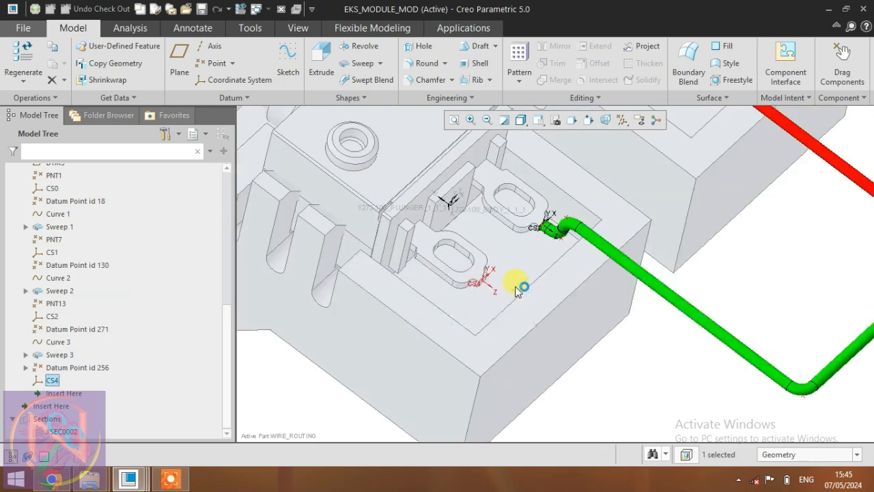
scroll(451, 273, "up", 5)
left_click(755, 362)
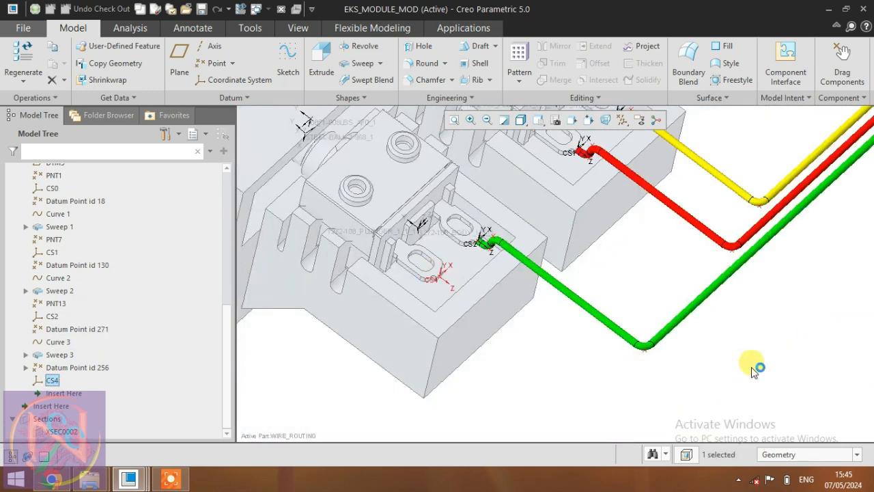
Copy the red wire's features Sweep 2, Curve 2 and Datum Point id 130 together.
left_click(697, 224)
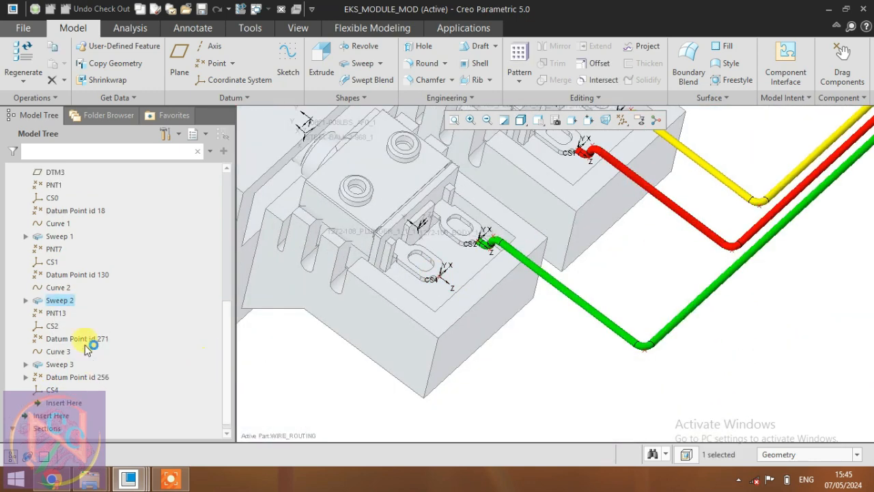
left_click(60, 287, "ctrl")
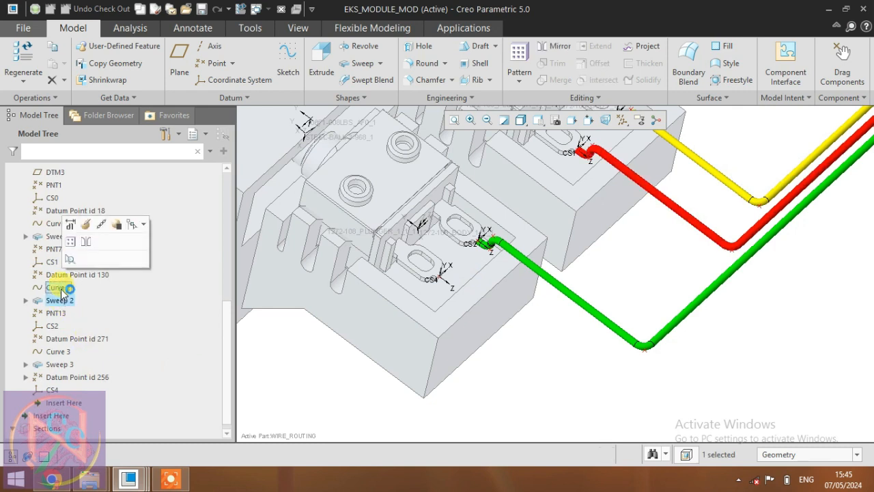
left_click(68, 275, "ctrl")
right_click(68, 274)
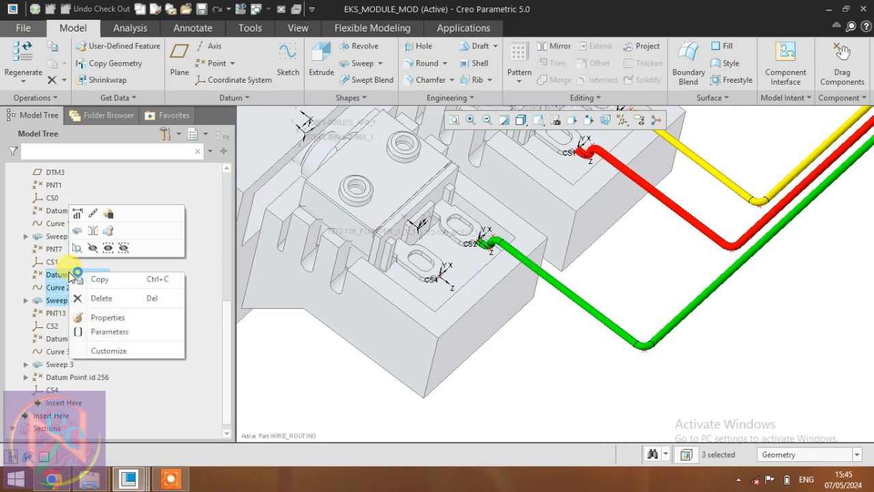
left_click(93, 280)
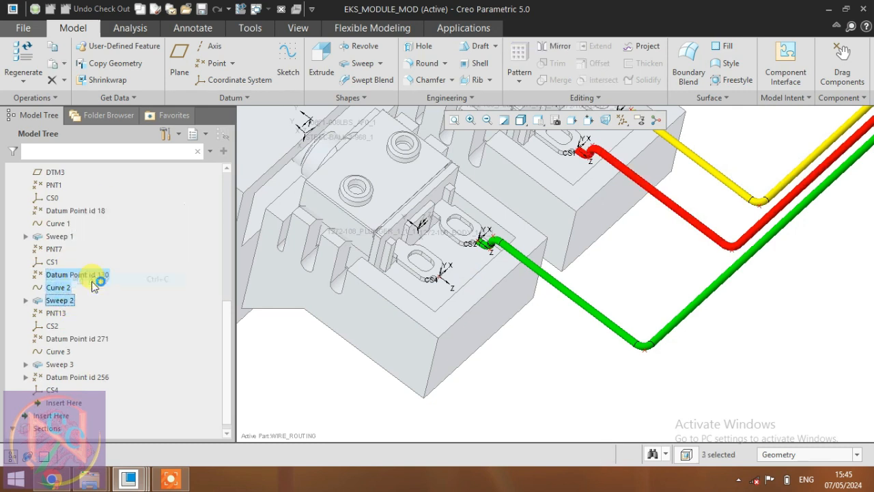
Paste the copied wire features, using coordinate system CS4 as the placement reference for their datum points.
right_click(555, 376)
left_click(588, 288)
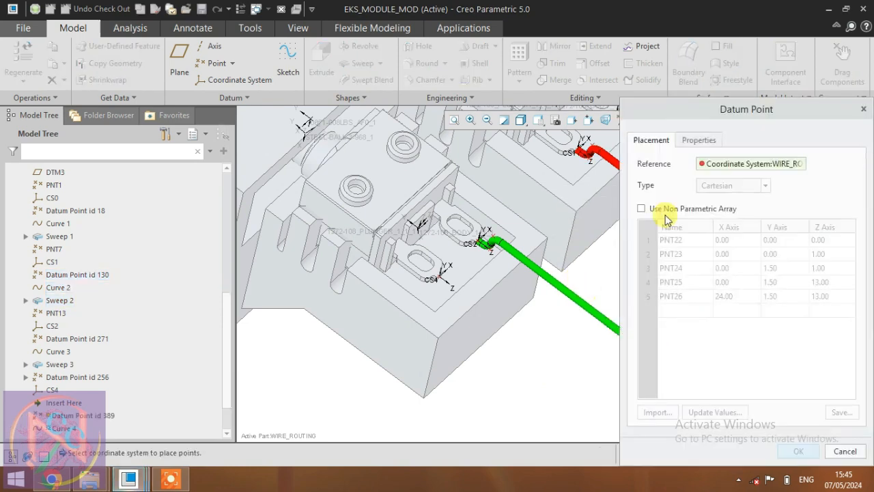
left_click(726, 168)
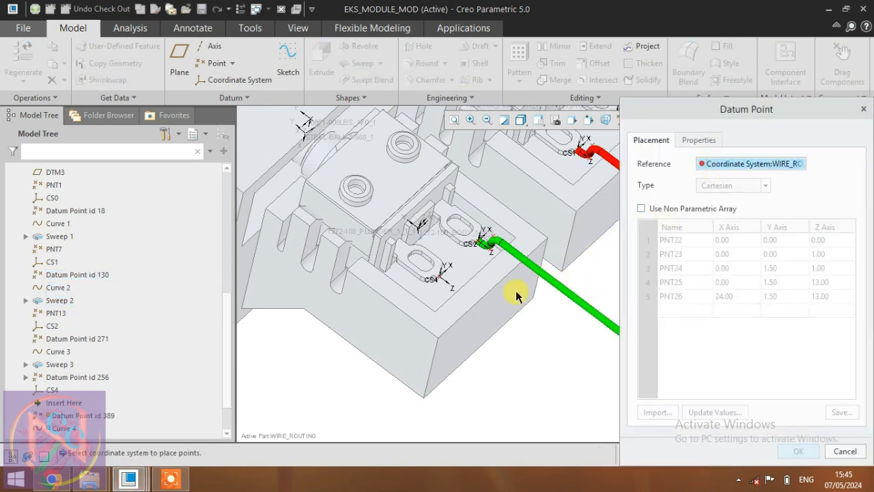
left_click(435, 282)
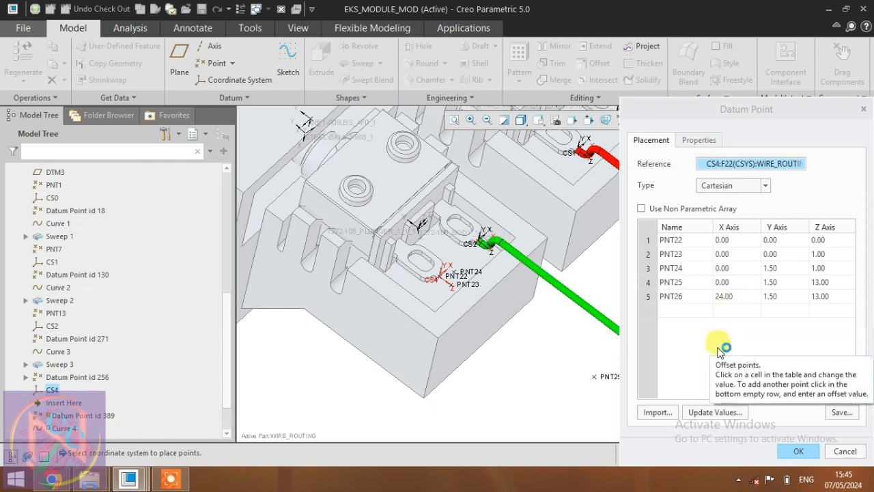
Set the Z offsets of PNT25 and PNT26 to 15 in the pasted wire's datum points.
scroll(410, 321, "up", 5)
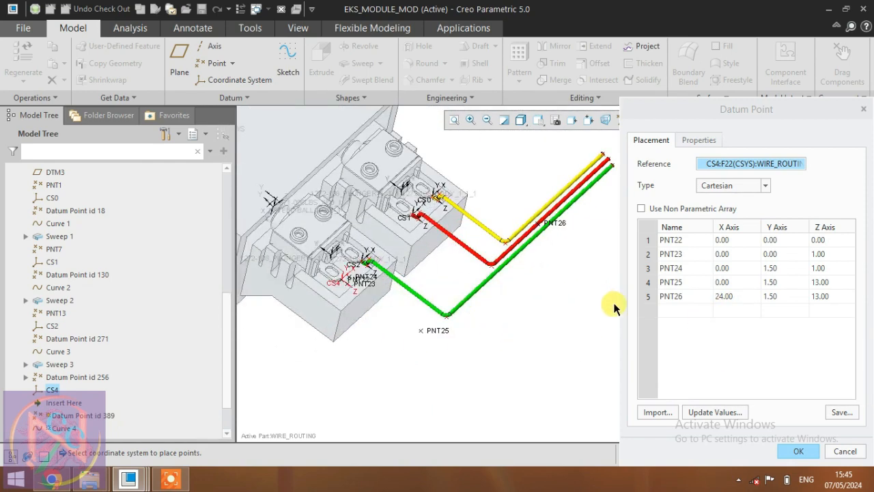
left_click(825, 283)
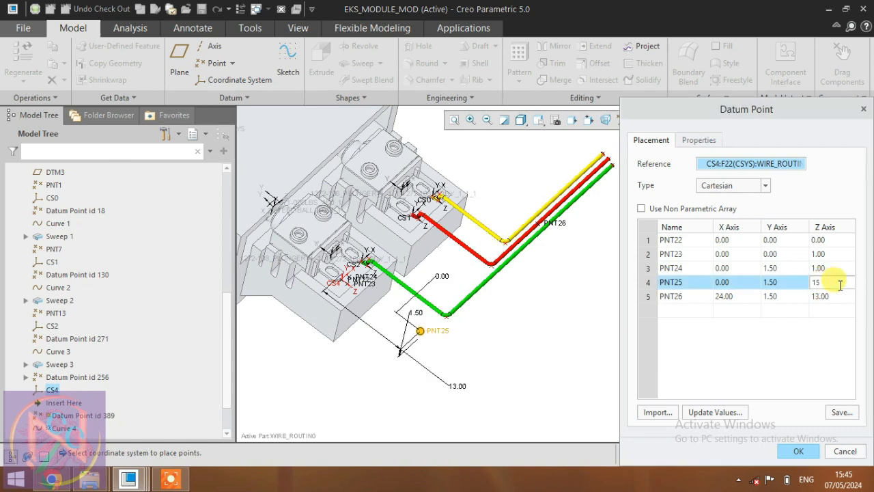
left_click(835, 295)
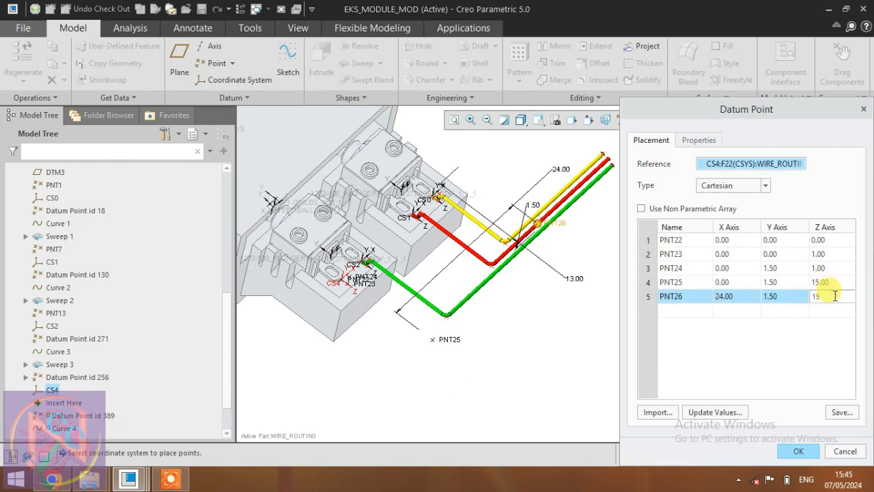
type("15")
key("Return")
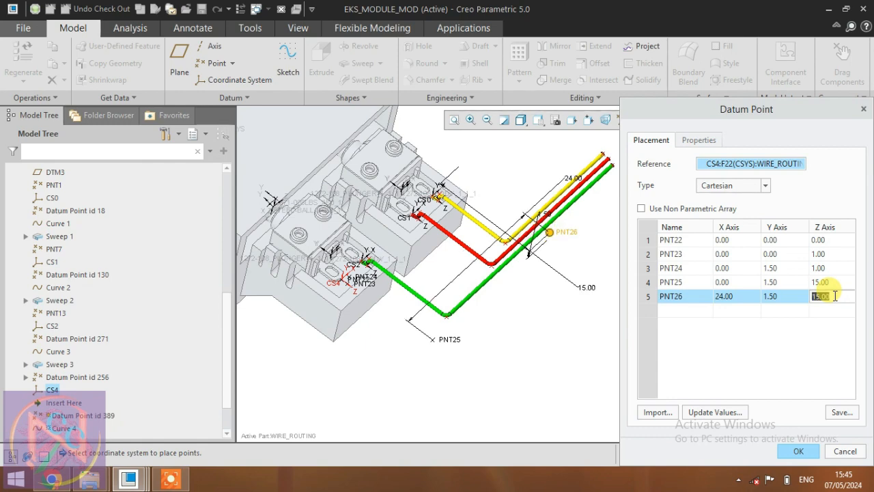
Move PNT26 freehand along the X axis to an offset of about 38.1, near the ends of the other wires.
scroll(519, 281, "up", 3)
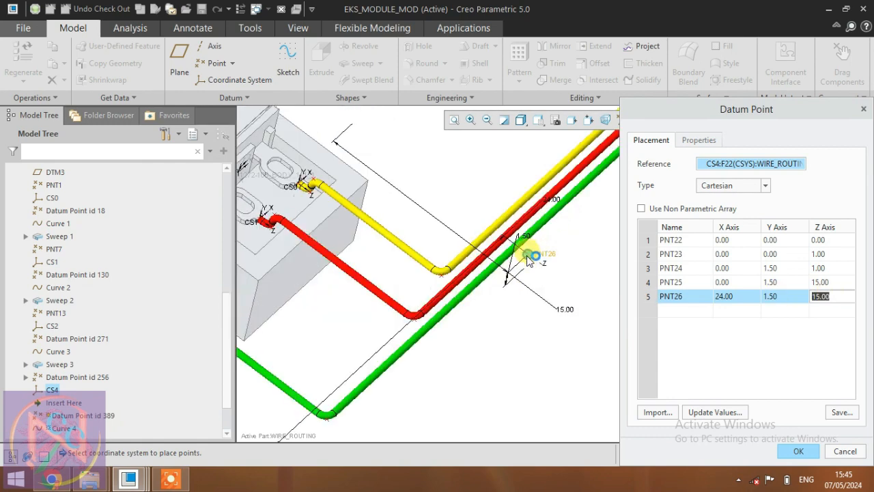
left_click_drag(530, 252, 592, 198)
scroll(467, 294, "down", 2)
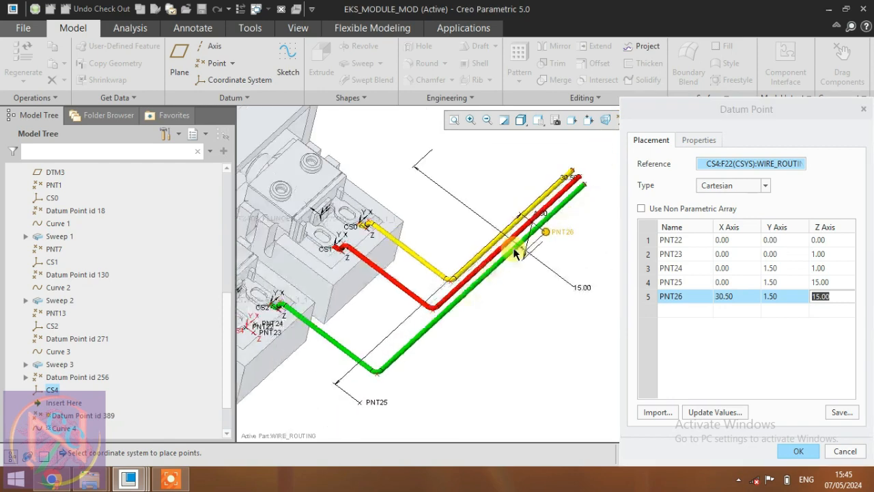
scroll(513, 248, "up", 3)
scroll(456, 296, "down", 4)
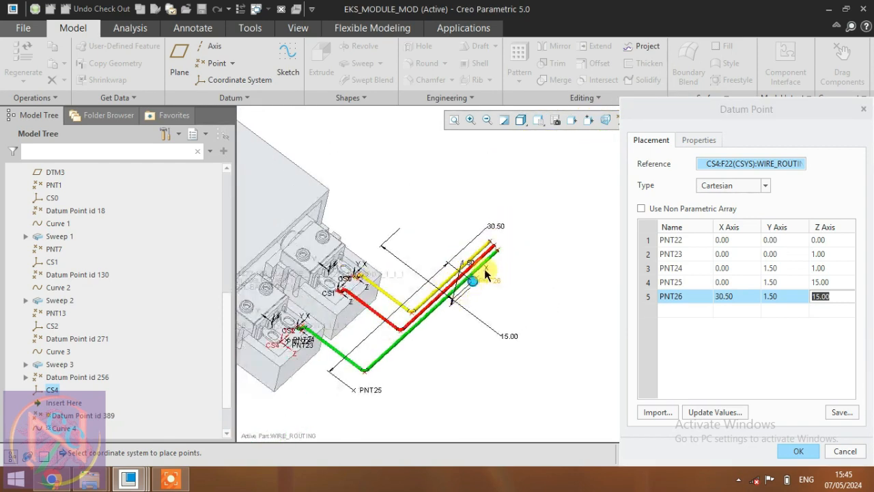
left_click_drag(476, 276, 516, 252)
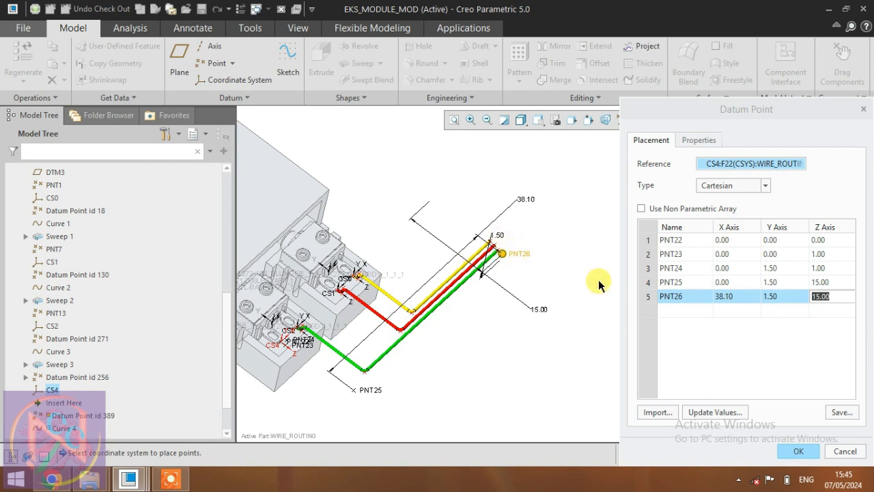
Set PNT26's X offset to 38 after trying 39, and accept the points to complete the pasted wire.
left_click(724, 295)
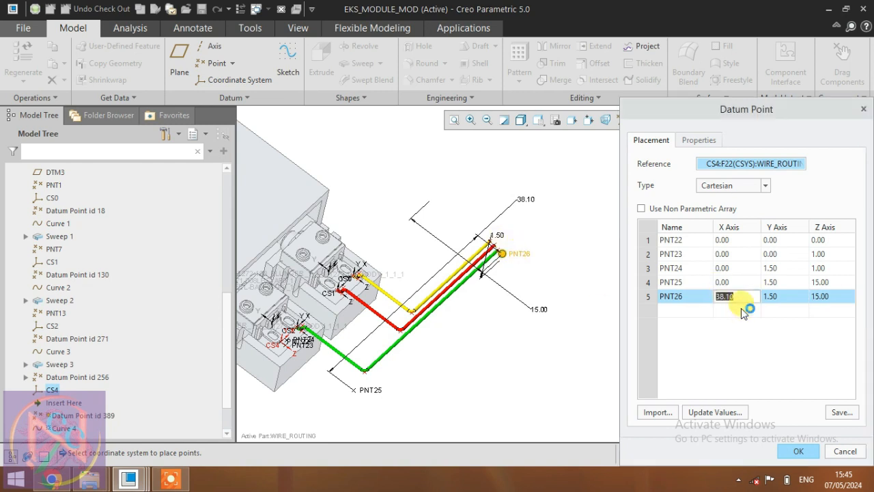
type("39")
key("Return")
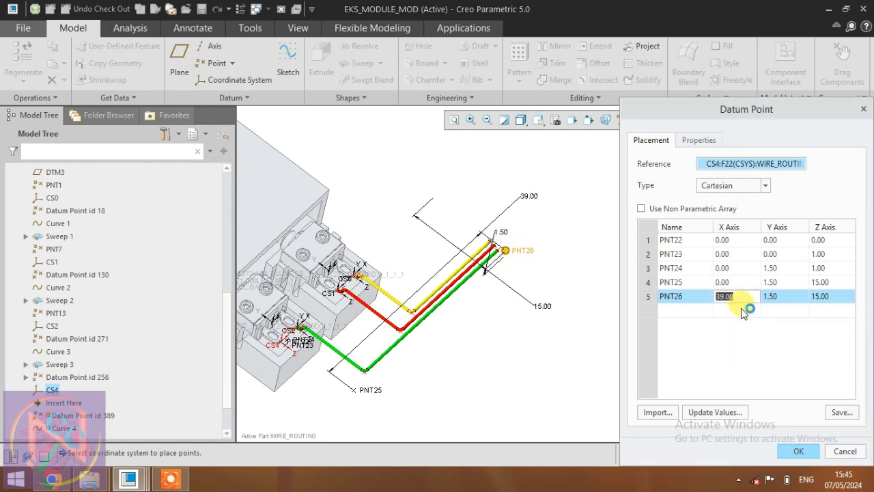
type("38")
key("Return")
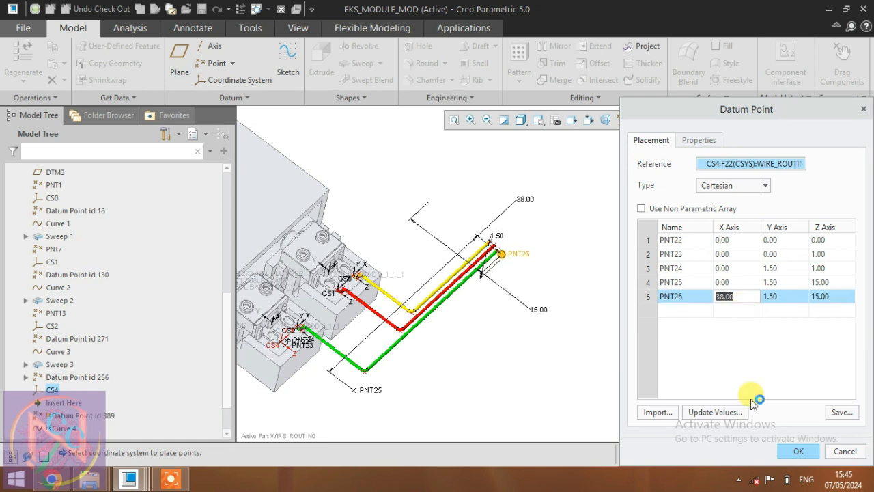
left_click(799, 451)
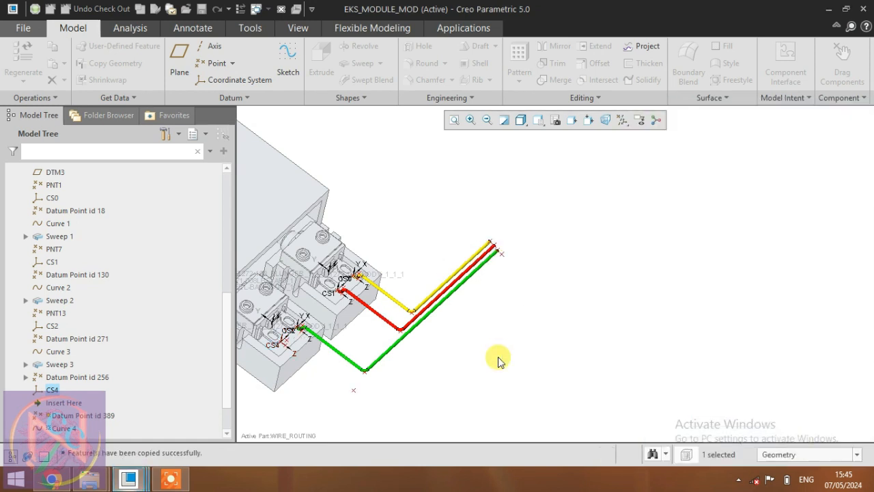
Apply the blue appearance to the long straight surface of the pasted wire at CS4.
scroll(615, 321, "down", 2)
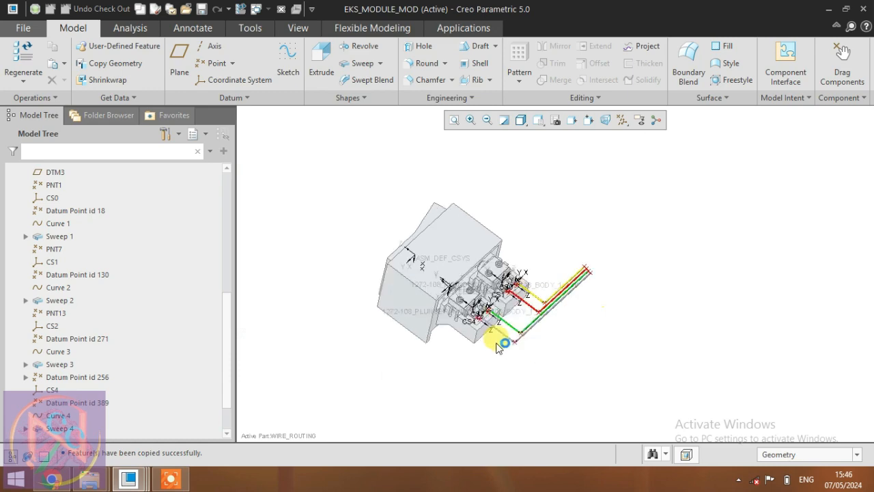
scroll(502, 342, "up", 5)
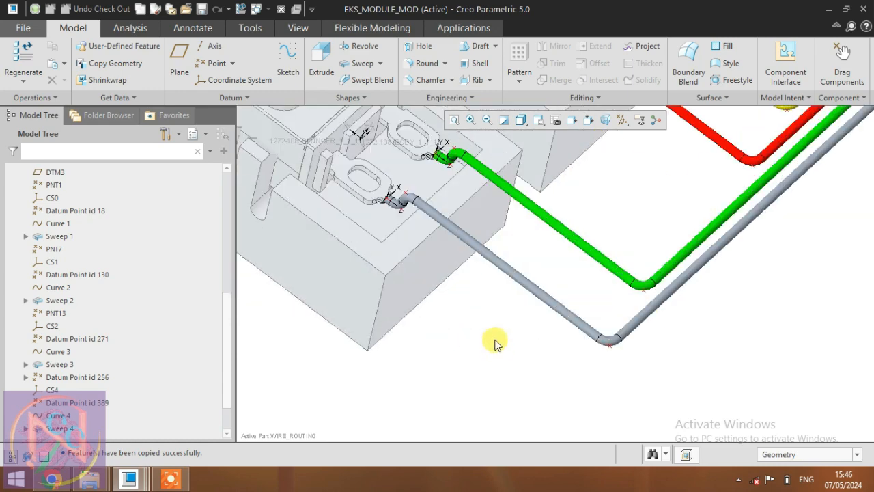
left_click(541, 292)
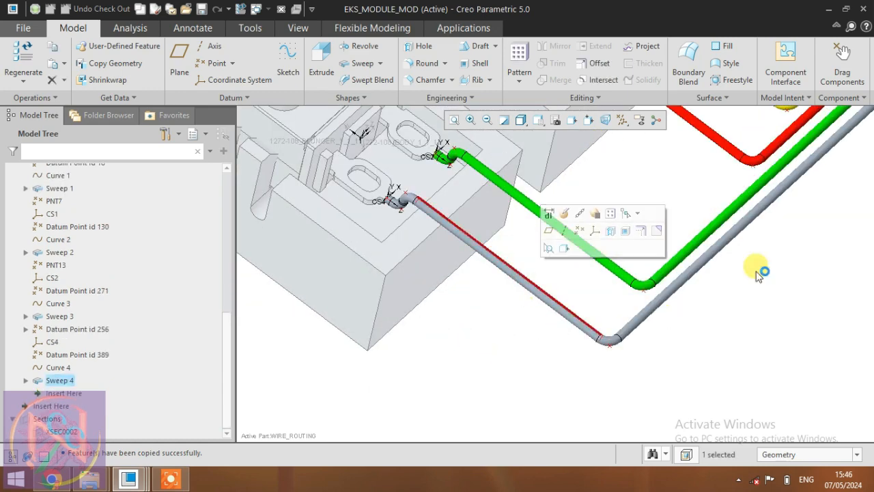
left_click(298, 28)
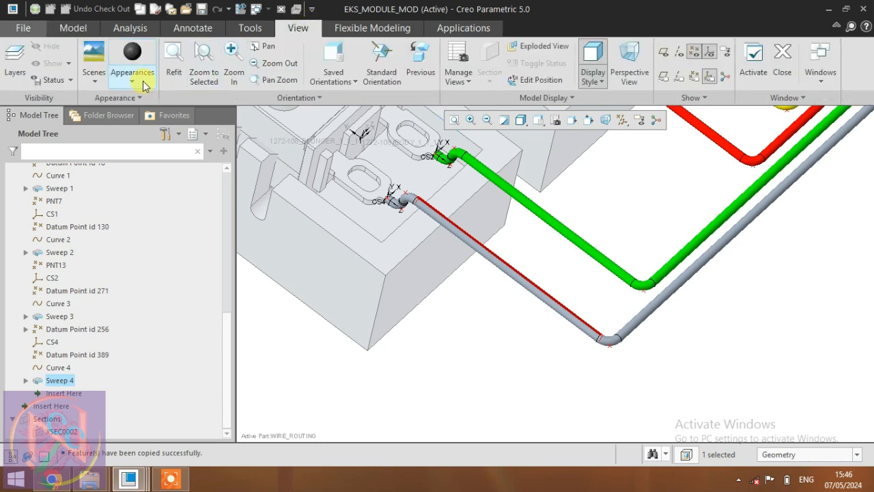
left_click(136, 77)
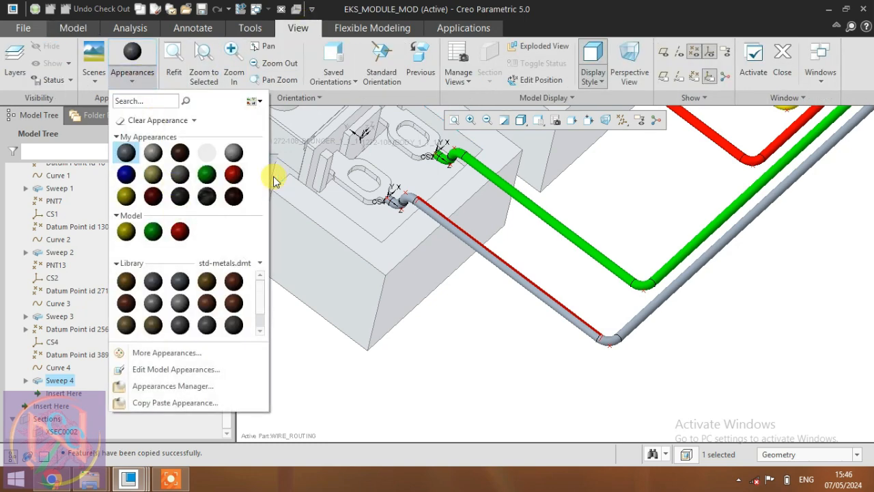
left_click(125, 176)
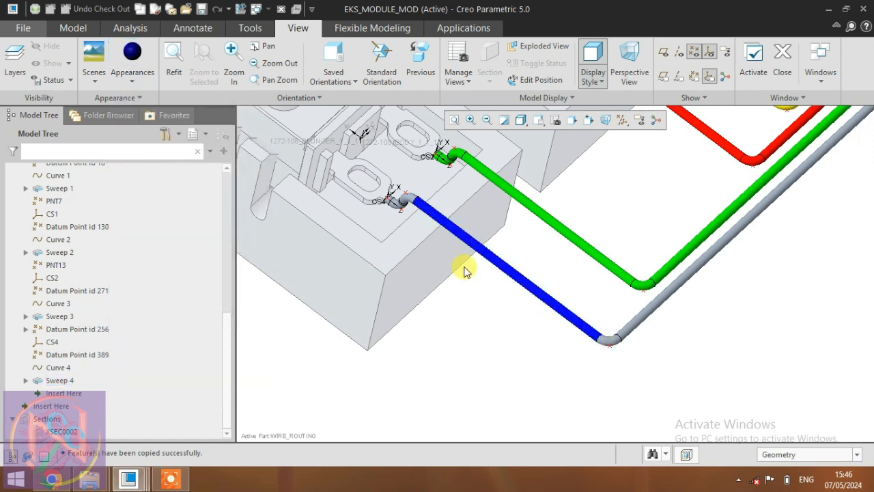
Apply the blue appearance to the entire wire at CS4, using the Intent Surface selection filter.
left_click(132, 54)
left_click(816, 454)
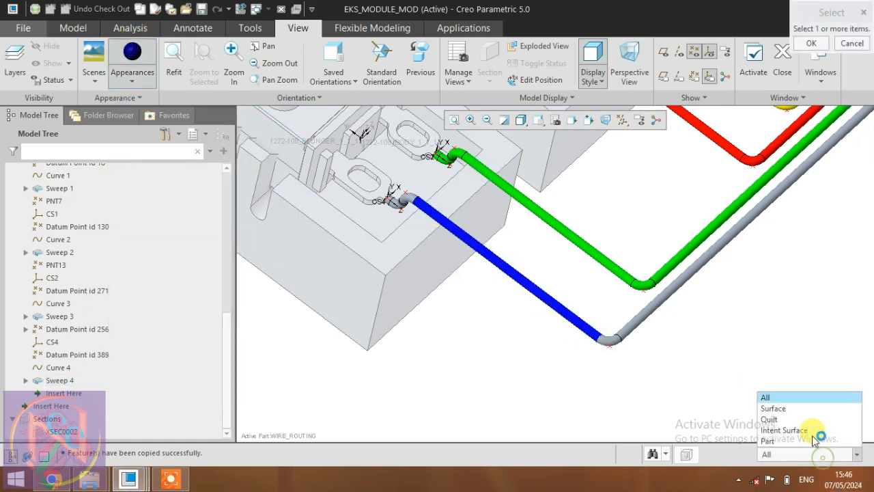
left_click(800, 428)
left_click(656, 302)
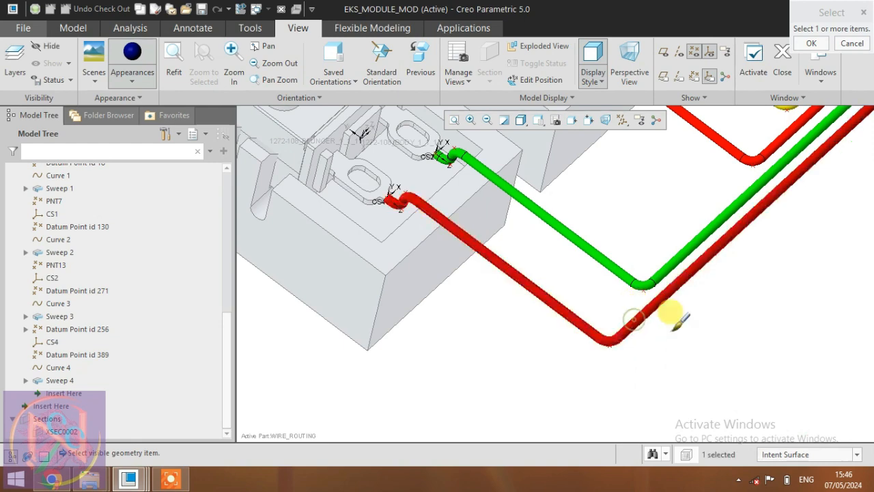
middle_click(671, 334)
scroll(478, 341, "down", 5)
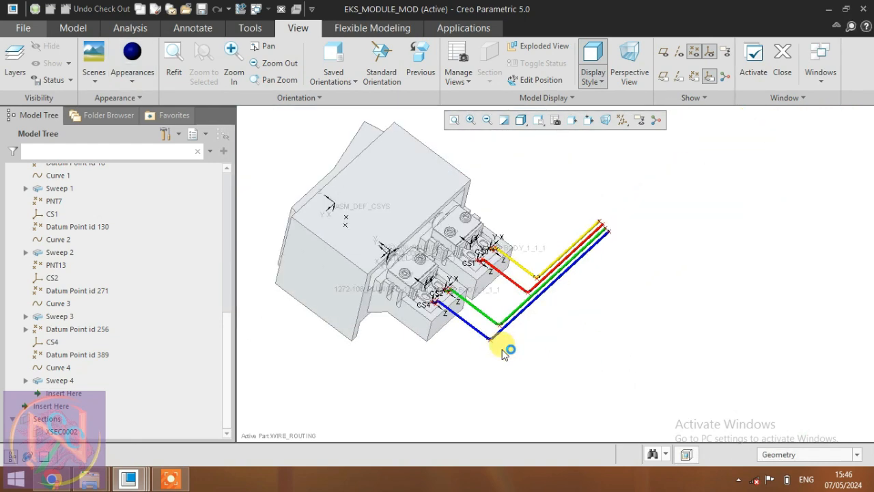
Turn off the display of coordinate systems and datum points in the assembly view.
left_click(608, 119)
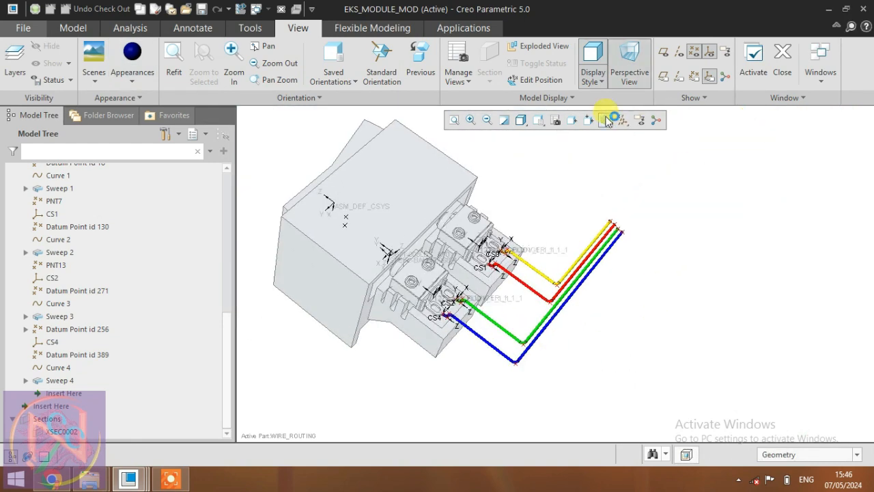
left_click(605, 117)
left_click(622, 120)
left_click(648, 178)
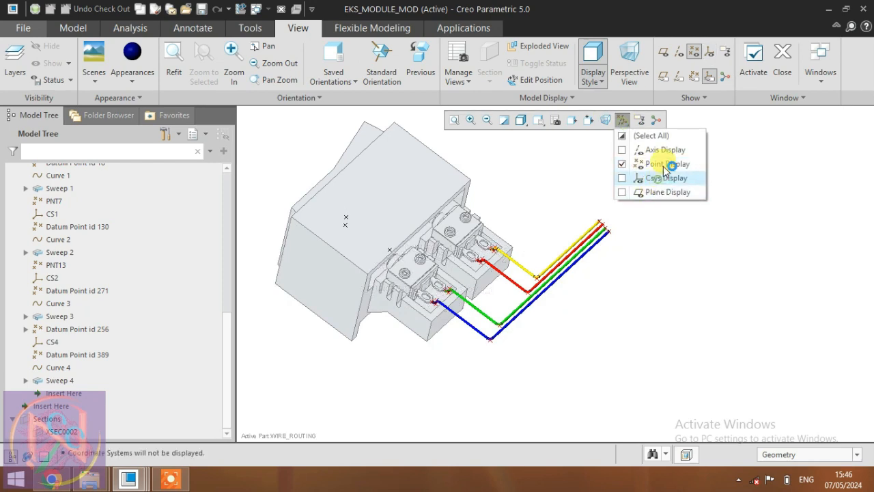
left_click(648, 164)
Examine the four coloured wires and their routing from the micro switch terminals.
scroll(554, 197, "up", 5)
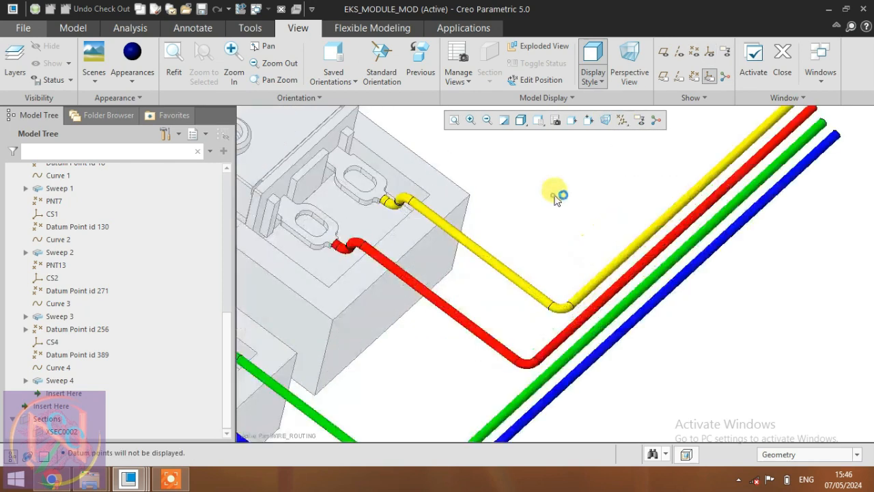
scroll(566, 205, "down", 5)
middle_click_drag(595, 314, 599, 285)
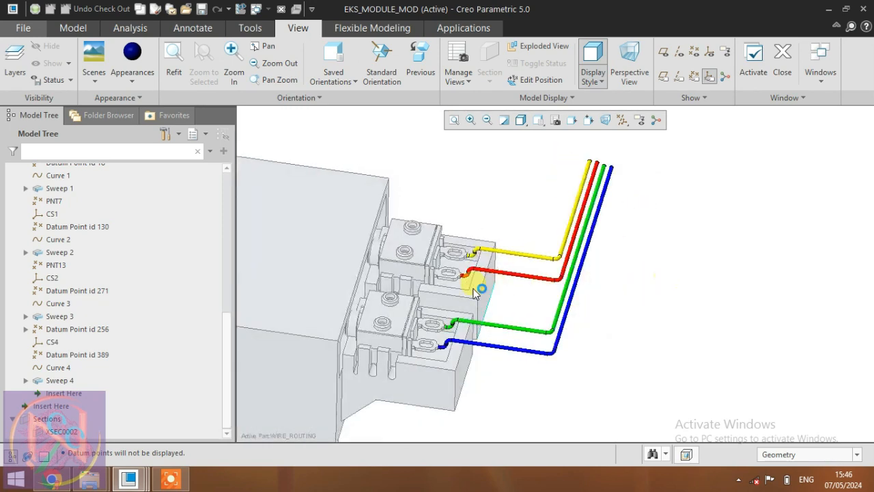
middle_click_drag(517, 291, 511, 273)
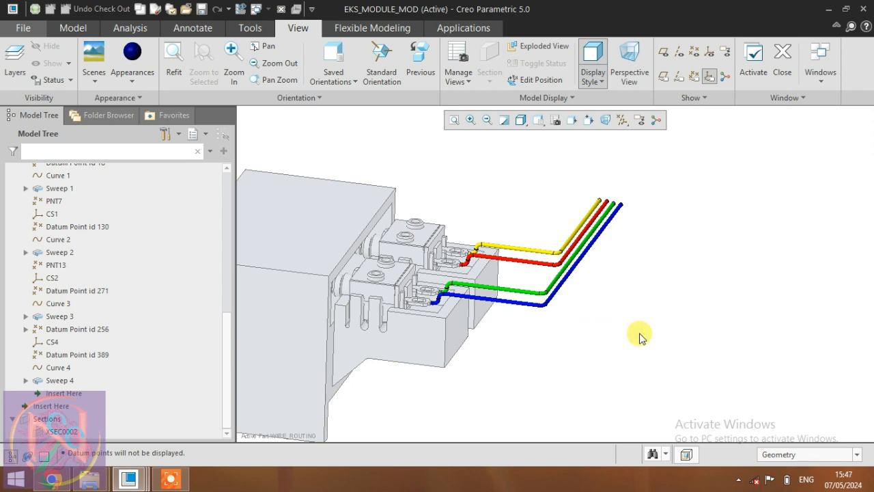
left_click(685, 306)
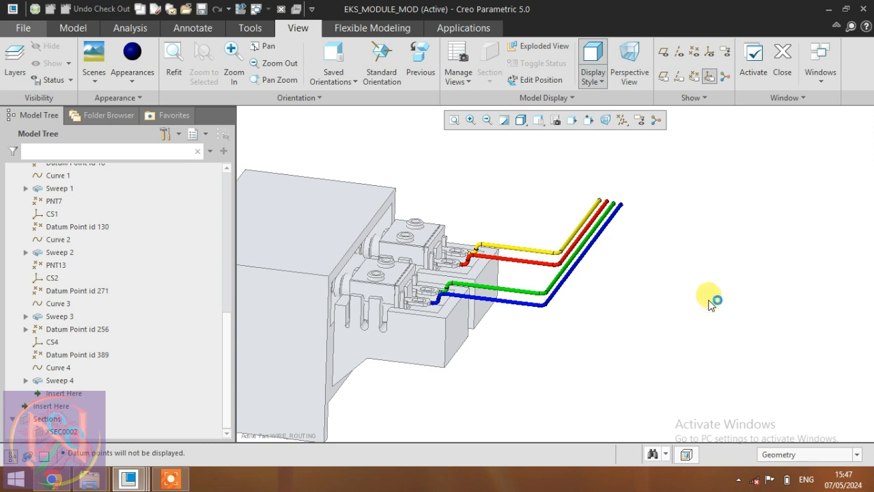
scroll(505, 322, "down", 5)
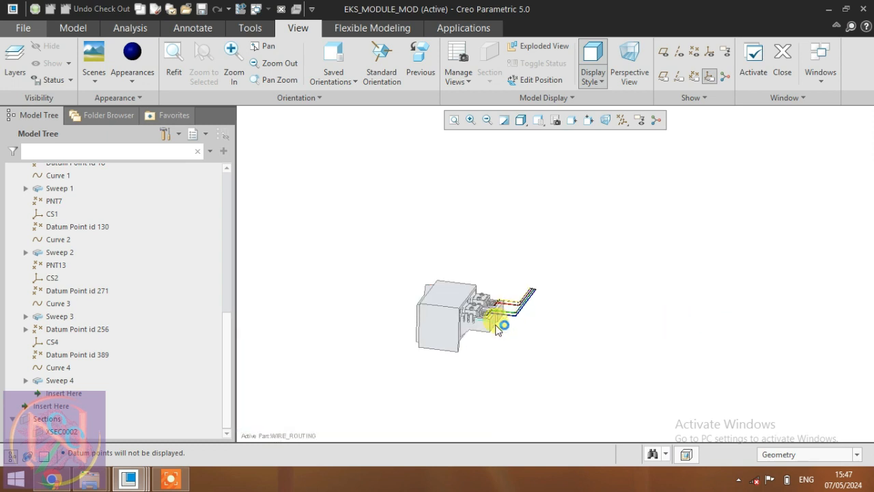
scroll(499, 327, "up", 4)
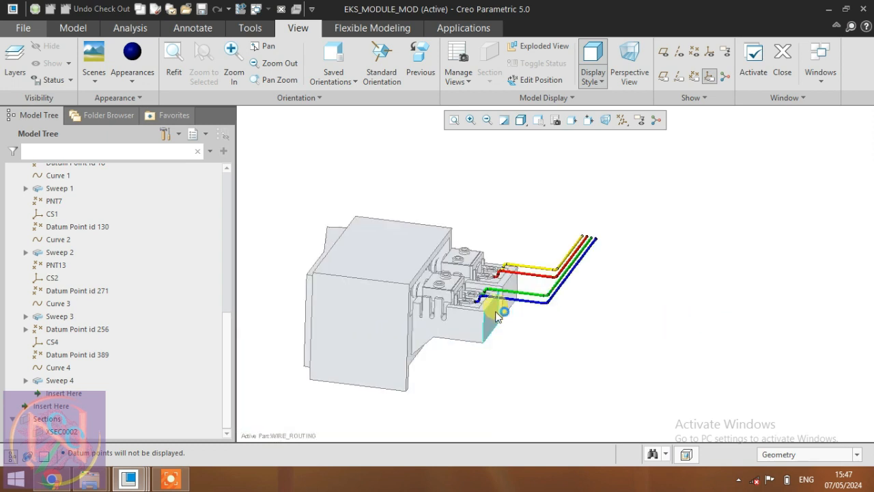